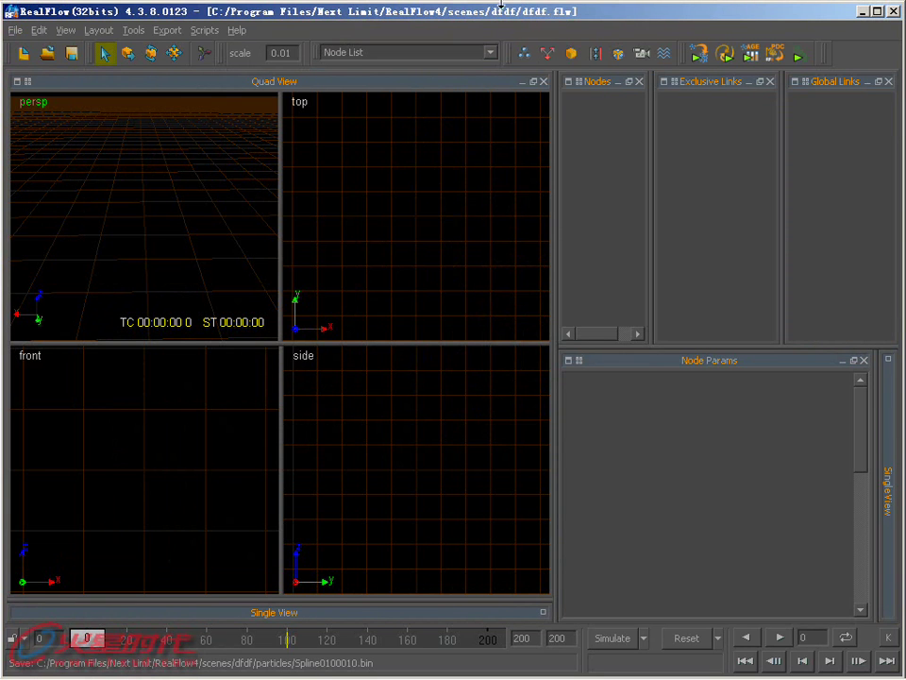
- Show the emitter type list (Circle, Sphere, Spline, etc.) for the empty dfdf.flw scene
click(526, 60)
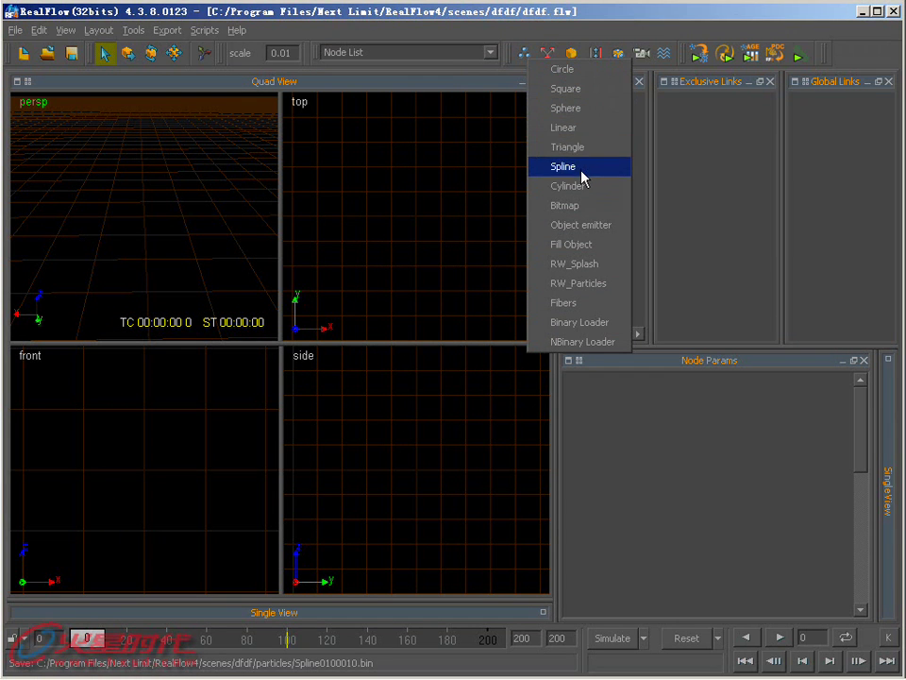
- Add a Circle emitter and maximize the perspective view around it
click(575, 73)
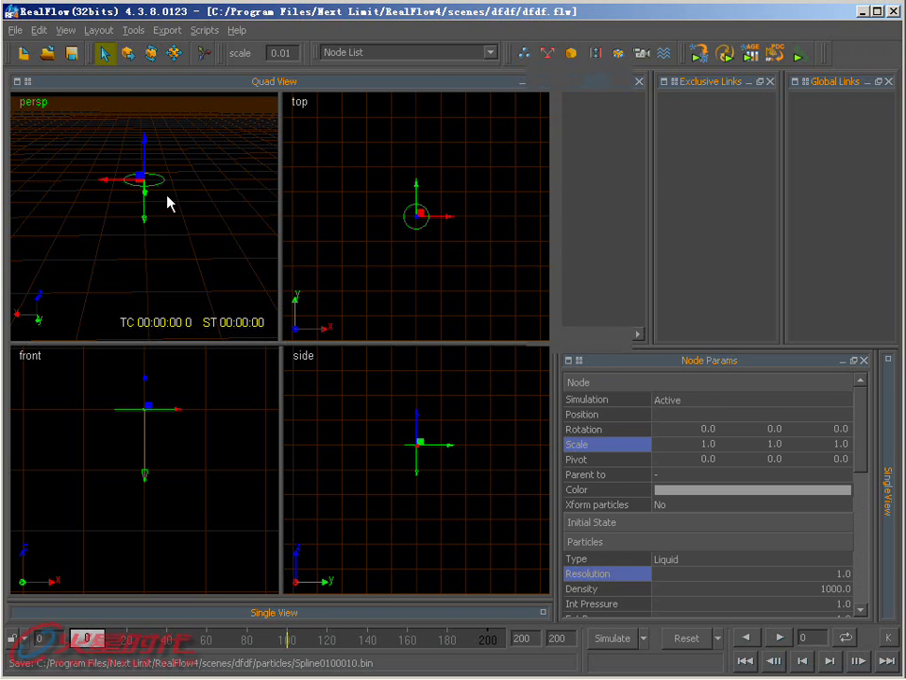
key(alt+w)
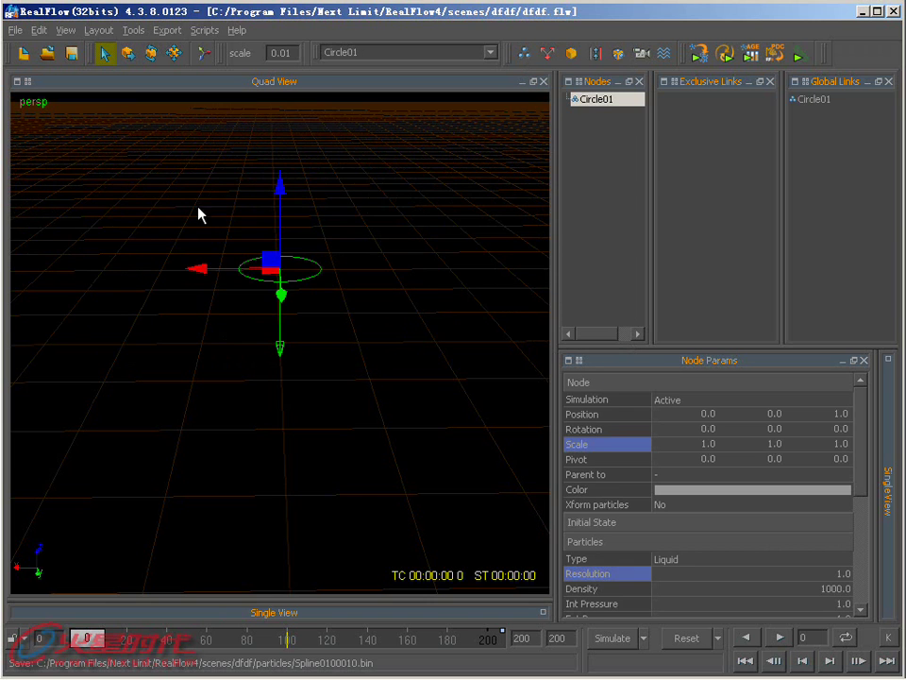
alt+drag(225, 295, 232, 258)
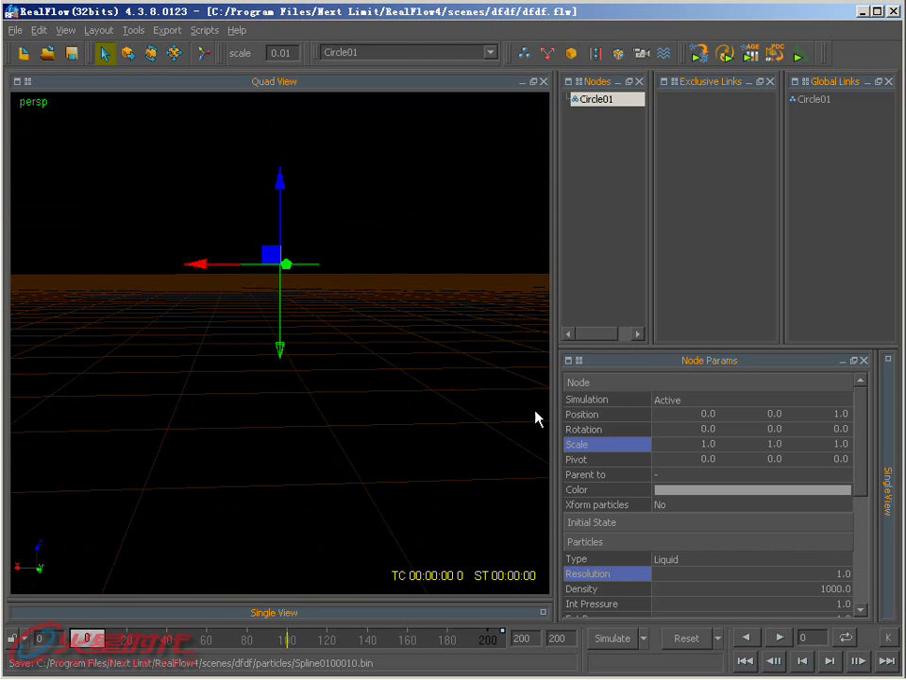
- Run a brief particle simulation from Circle01, then reset it to frame 0
click(621, 648)
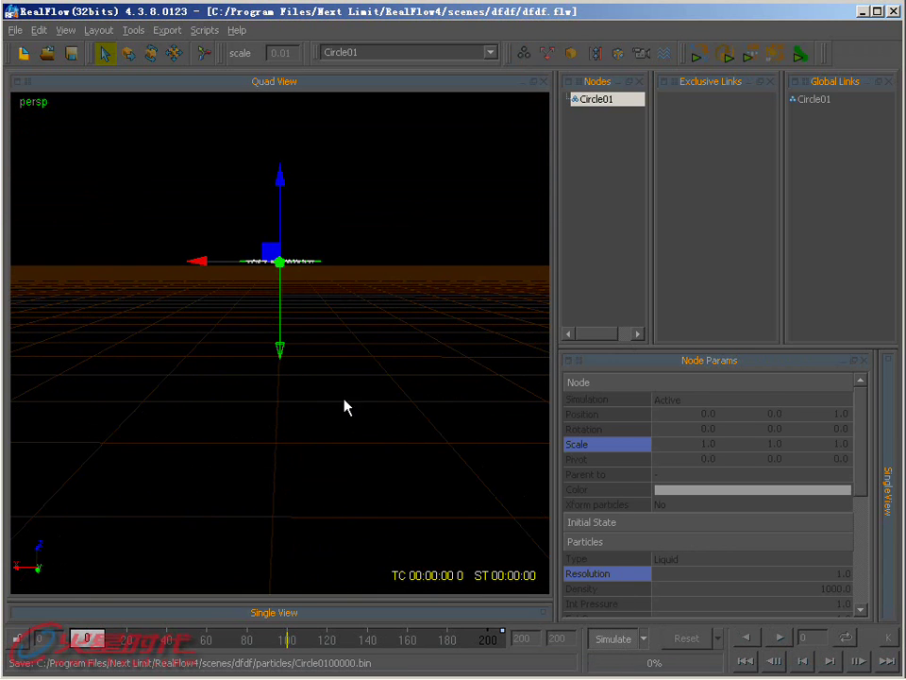
alt+drag(318, 326, 238, 380)
mouse_move(297, 358)
alt+mouse_down()
mouse_move(372, 315)
mouse_move(437, 364)
alt+mouse_up()
click(609, 639)
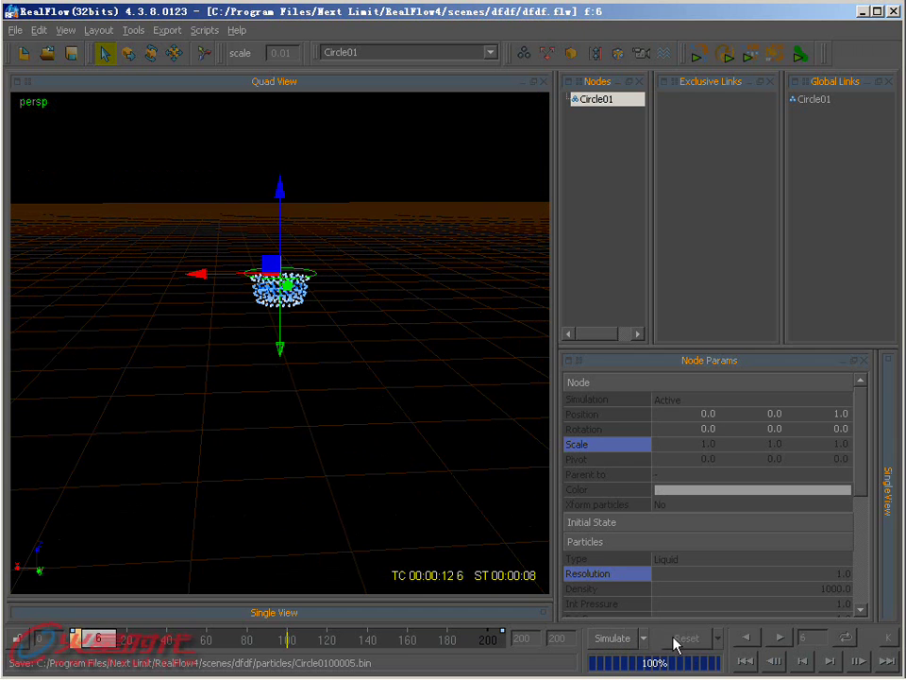
click(685, 638)
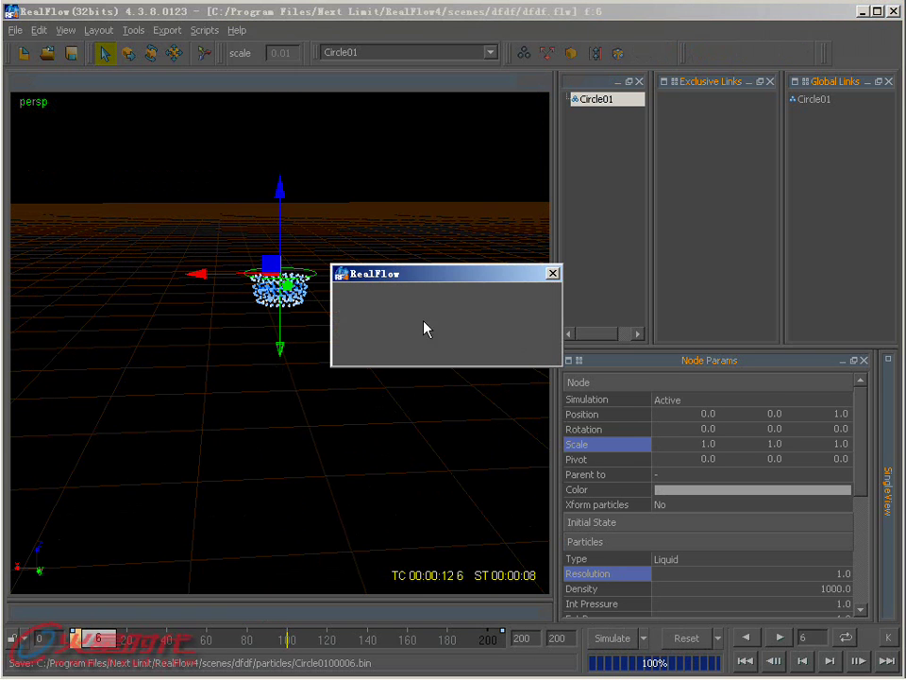
click(420, 341)
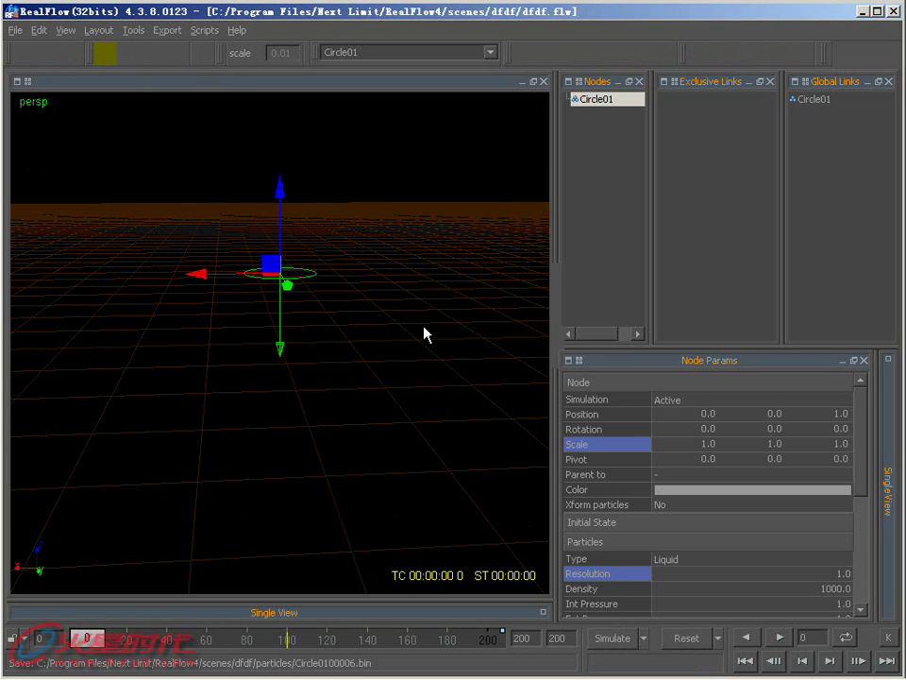
click(124, 55)
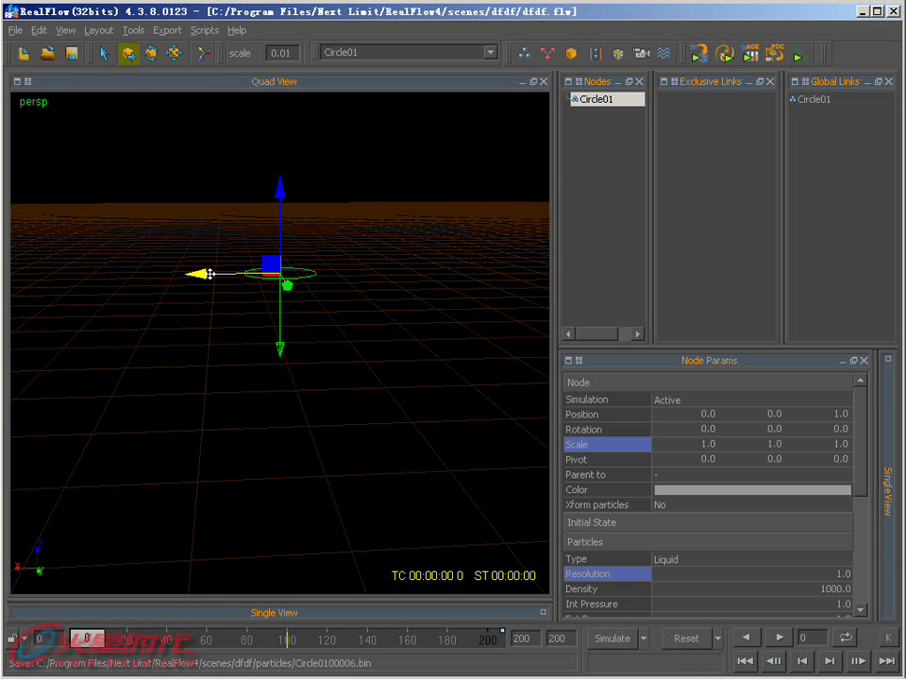
- Move Circle01 to X 0.211 and rotate it -6.875 around Y
mouse_move(209, 273)
mouse_down()
mouse_move(186, 279)
mouse_move(195, 276)
mouse_up()
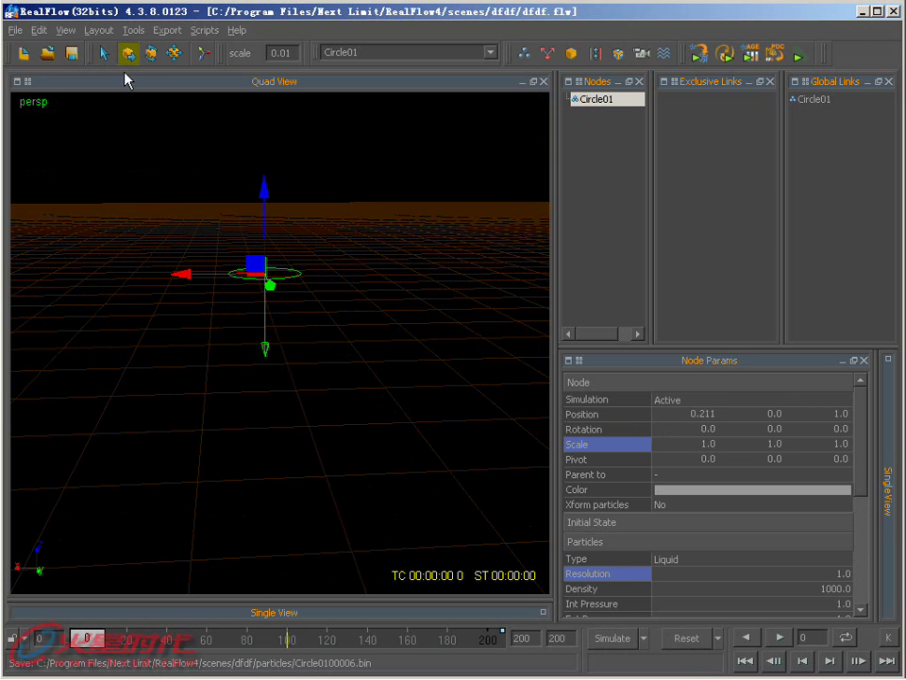
click(151, 53)
alt+drag(283, 302, 303, 327)
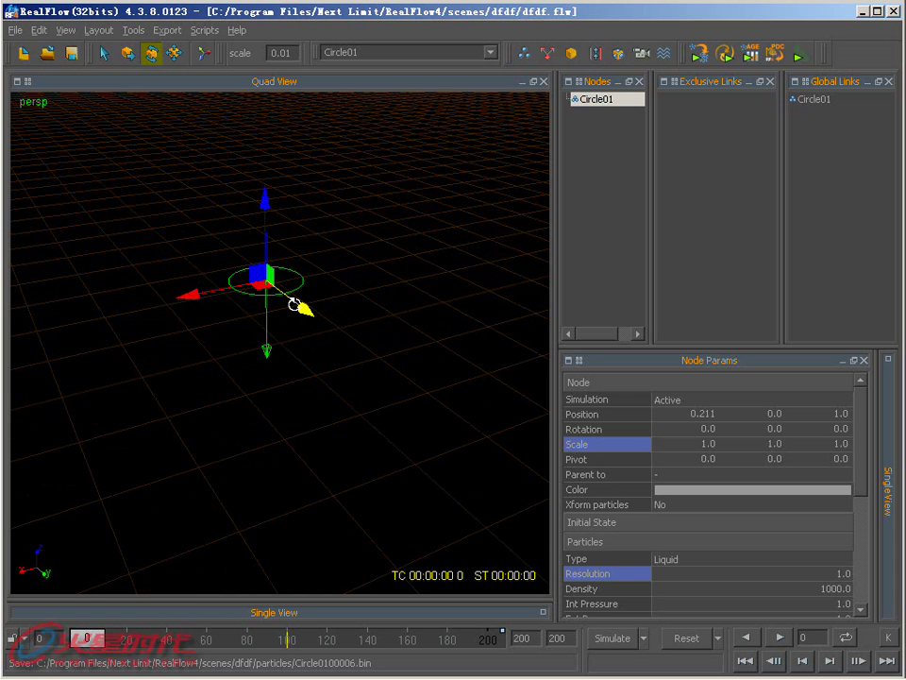
mouse_move(285, 295)
mouse_down()
mouse_move(297, 336)
mouse_move(284, 296)
mouse_up()
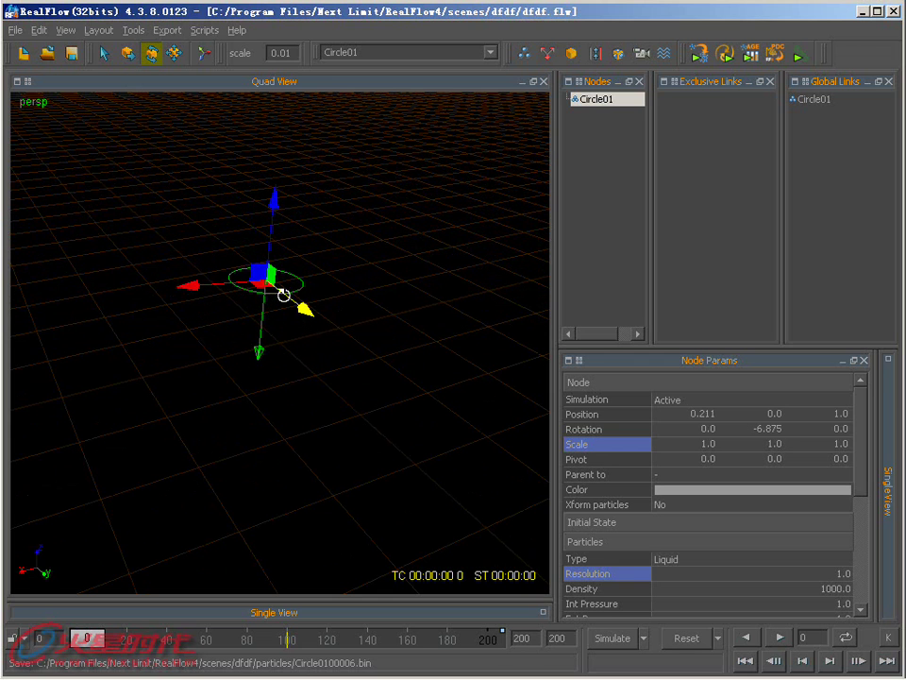
- Set Circle01's Scale X and Scale Y to 0.5 in Node Params
double_click(709, 444)
text(1.)
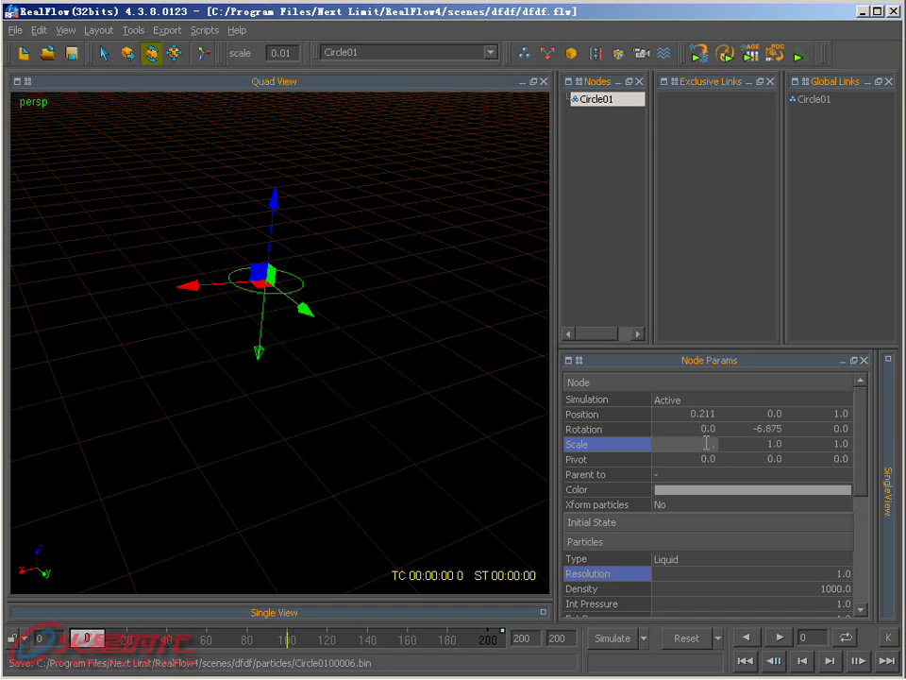
key(Return)
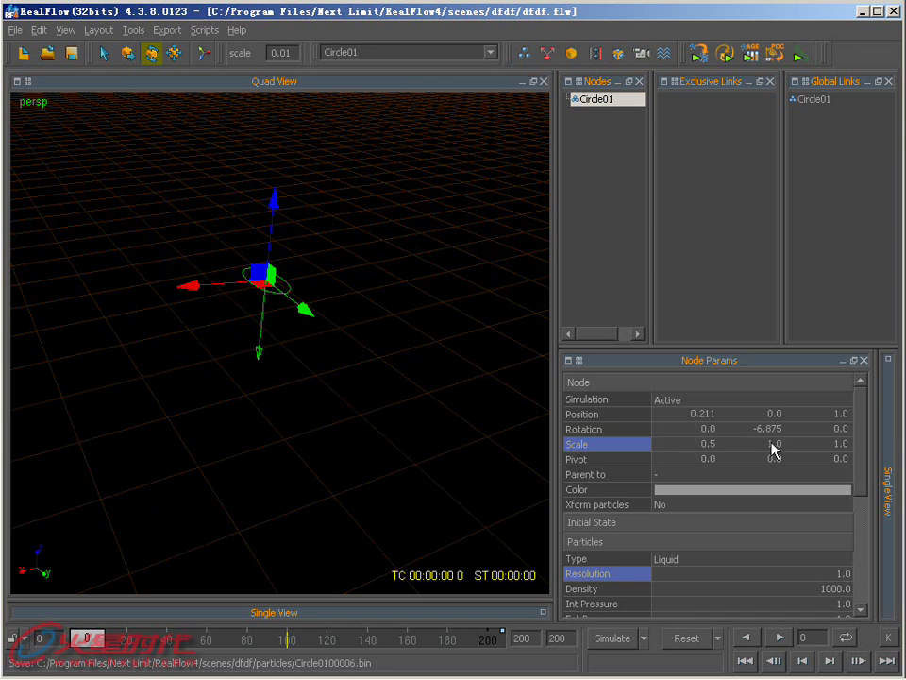
click(761, 430)
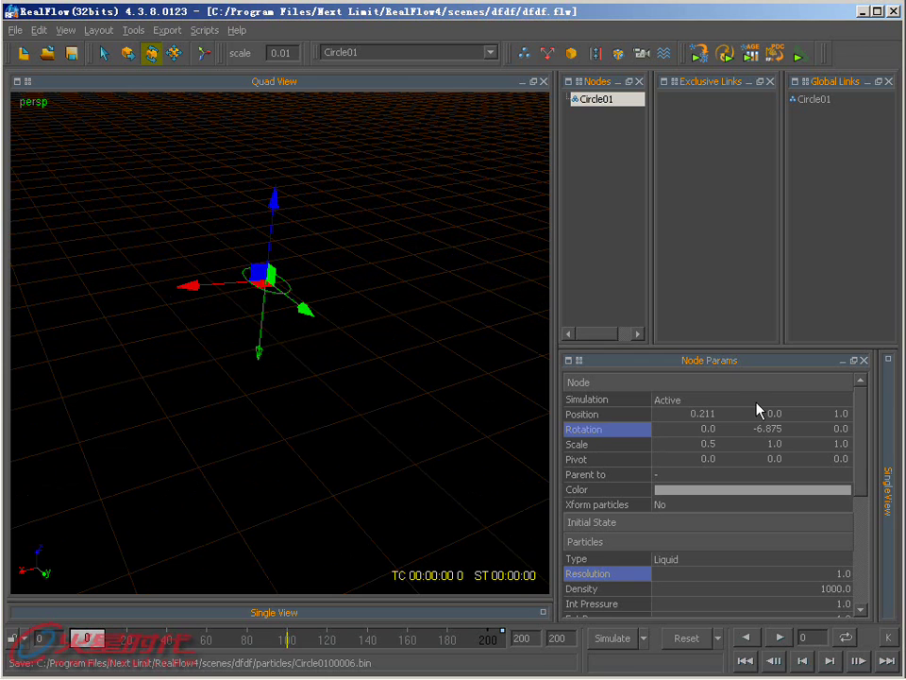
double_click(772, 448)
text(.5)
key(Return)
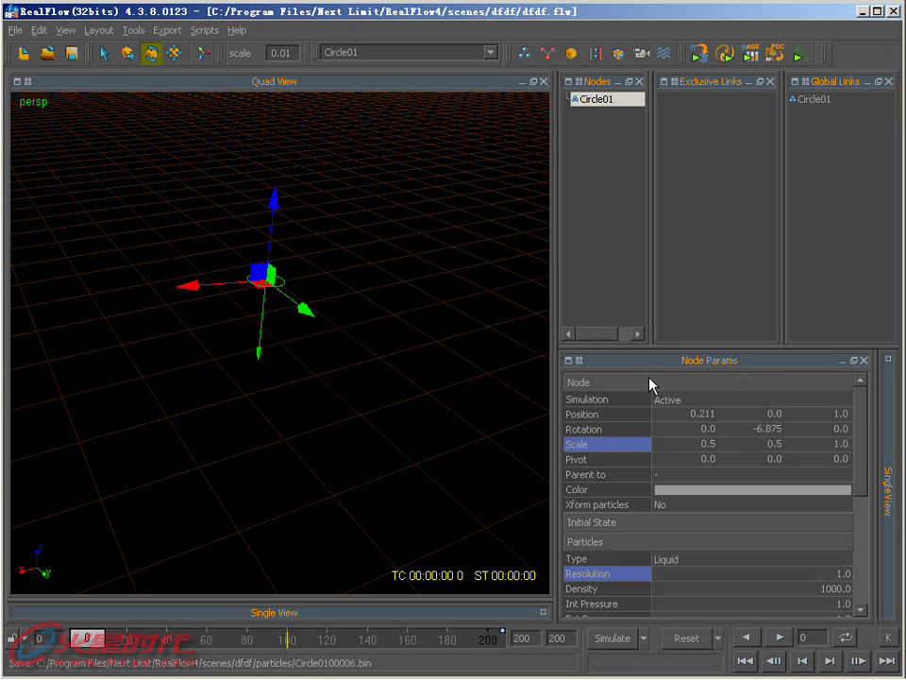
- Simulate particles from the scaled Circle01 while orbiting the perspective view
click(613, 638)
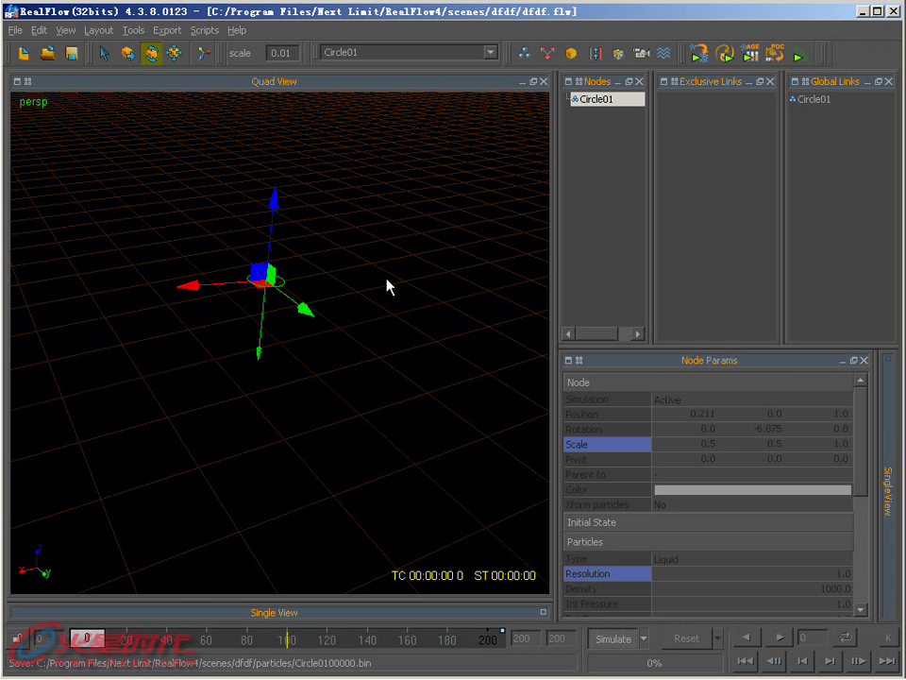
alt+drag(347, 298, 303, 256)
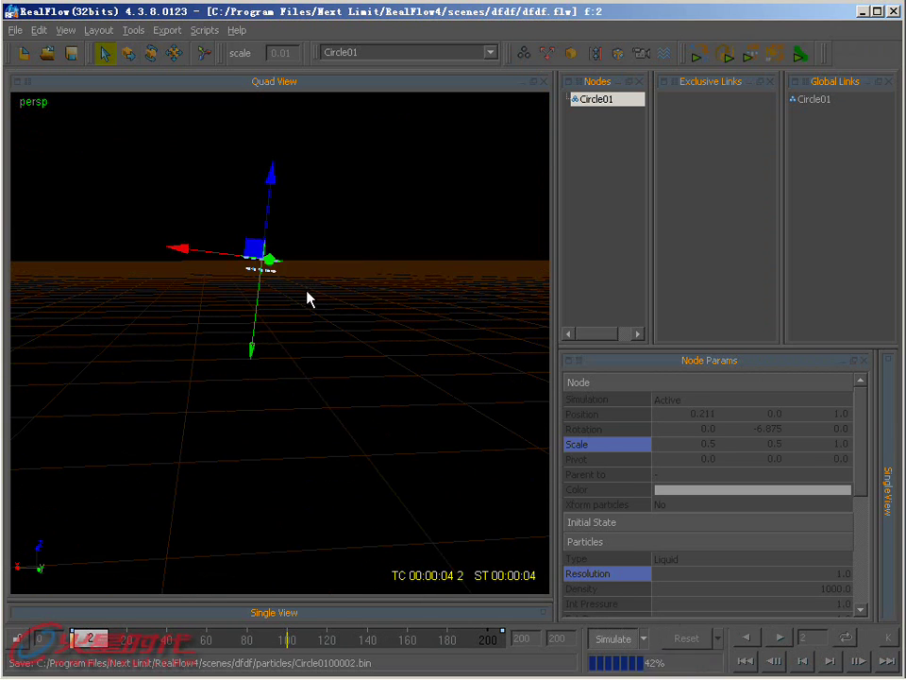
alt+drag(310, 309, 301, 328)
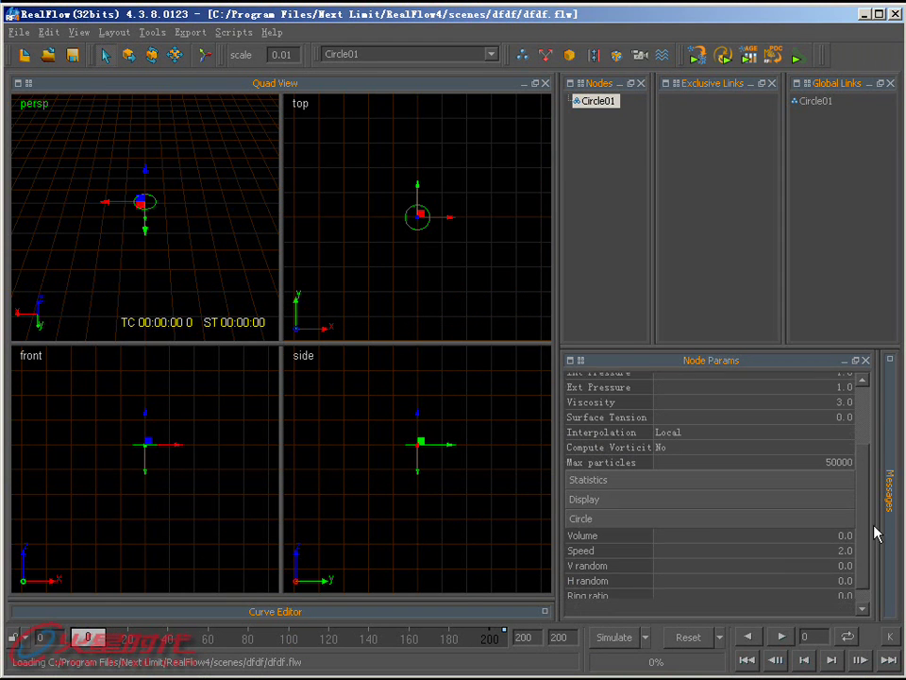
- Try a Volume of 2.0 on Circle01 and view the result
double_click(845, 533)
text(2)
key(Return)
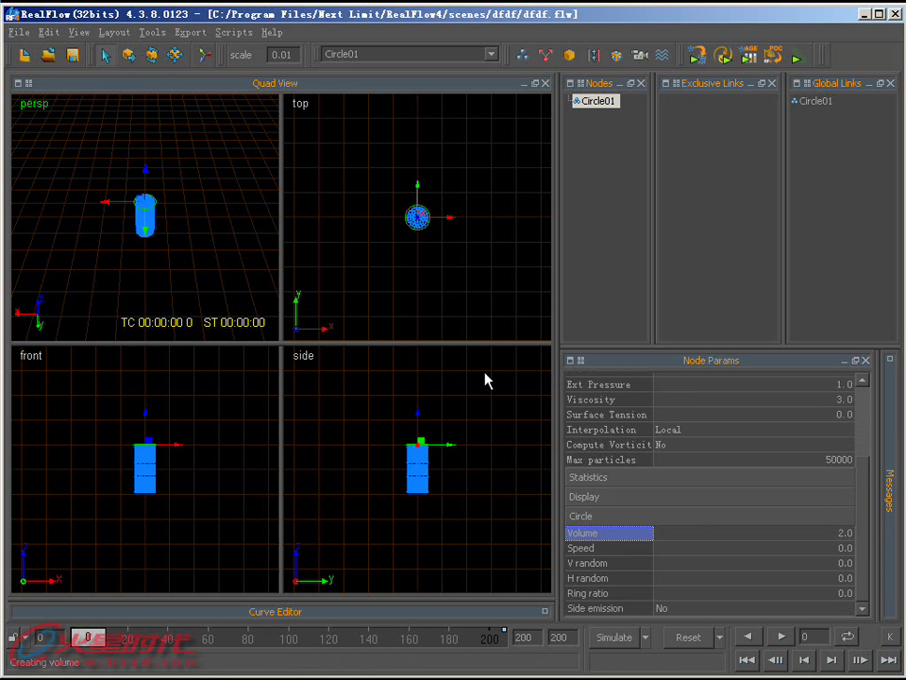
click(228, 287)
key(space)
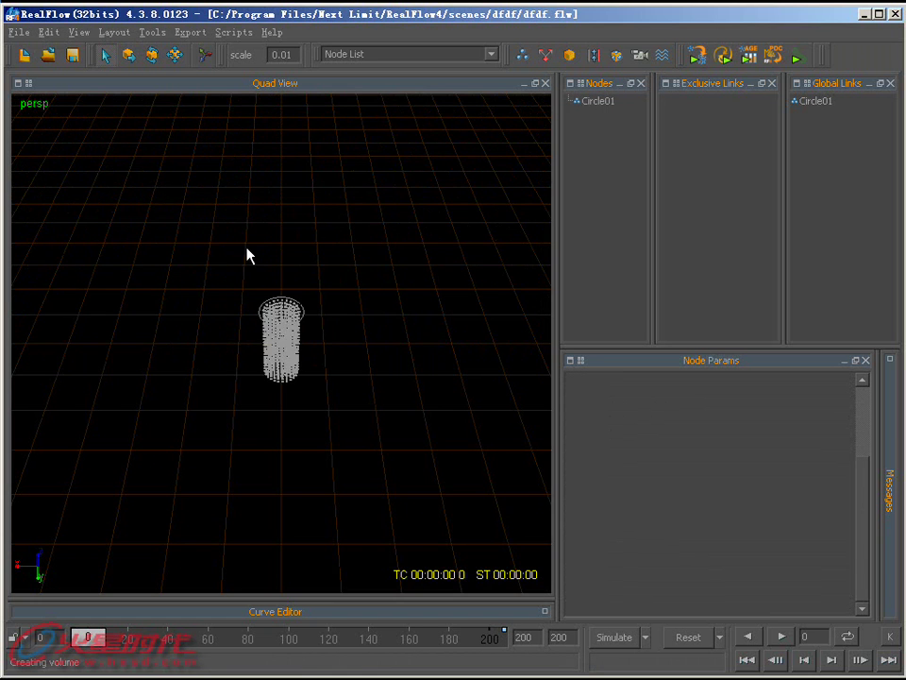
click(289, 327)
mouse_move(267, 411)
alt+mouse_down()
mouse_move(188, 366)
mouse_move(189, 331)
alt+mouse_up()
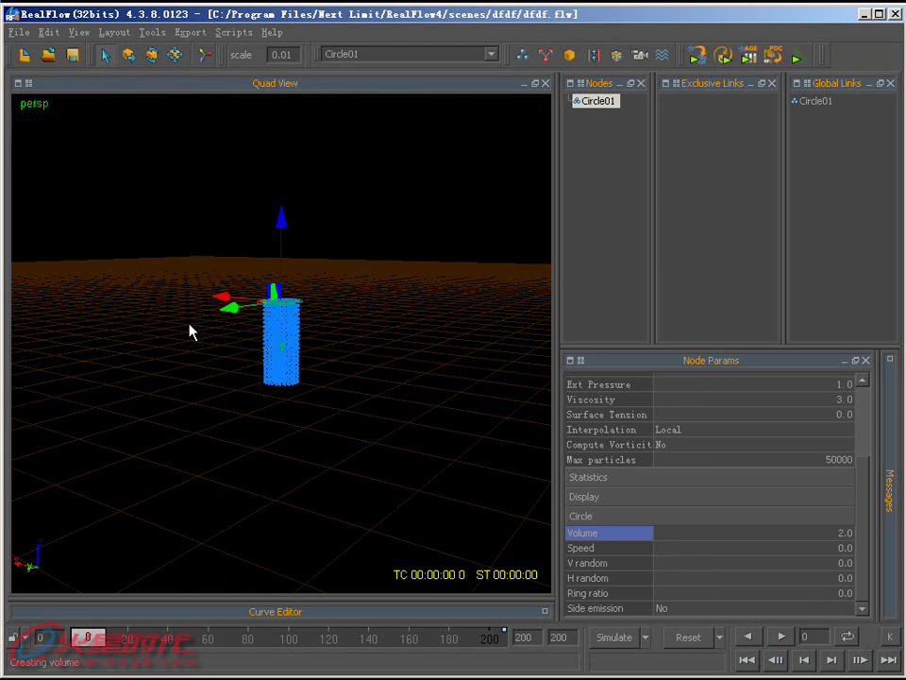
- Set Circle01's Volume back to 0.0 and its Speed to 4.0
double_click(821, 533)
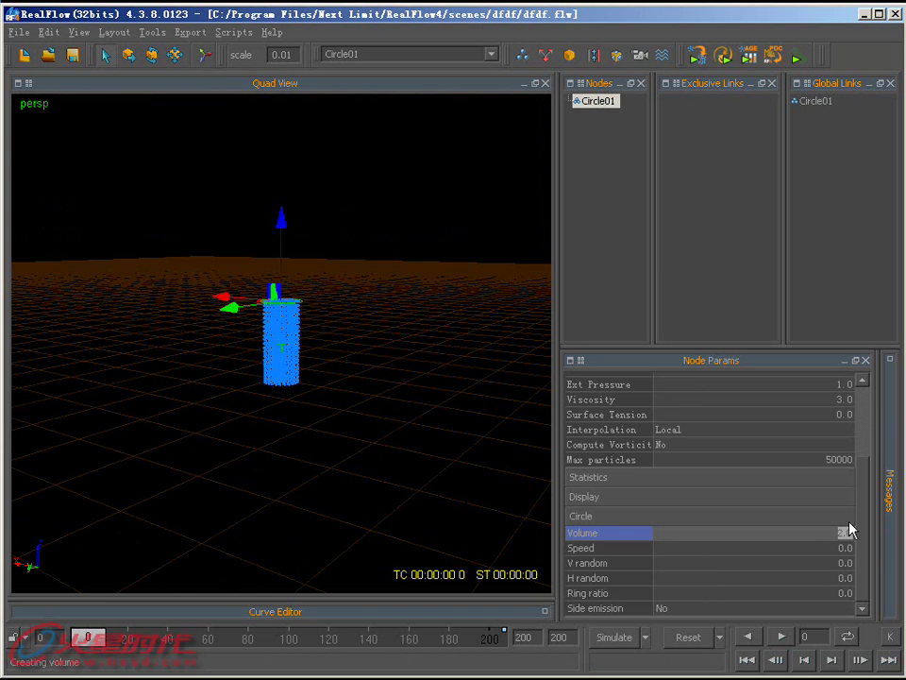
text(0)
key(Return)
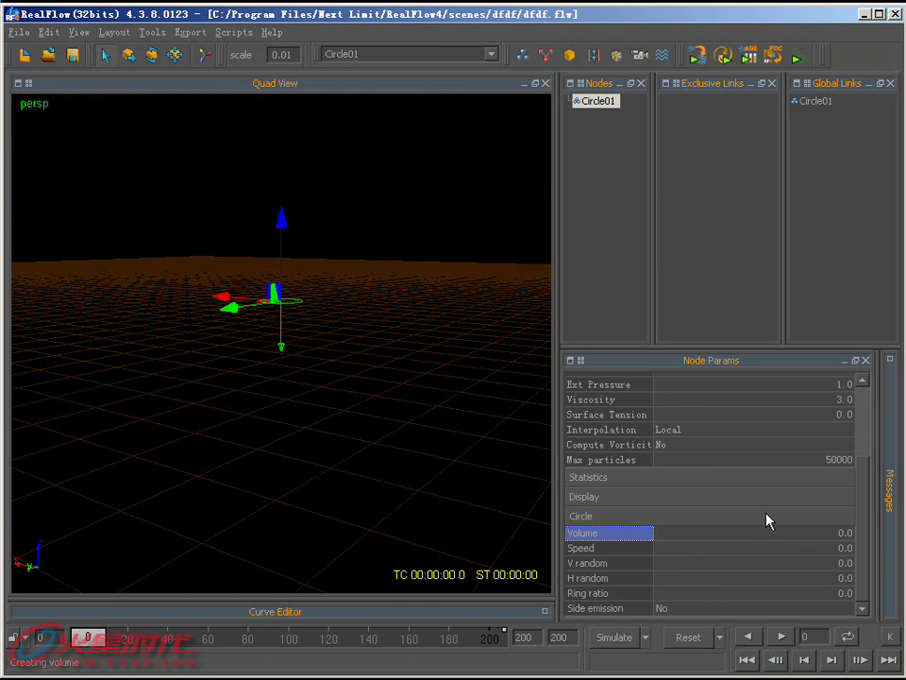
double_click(837, 549)
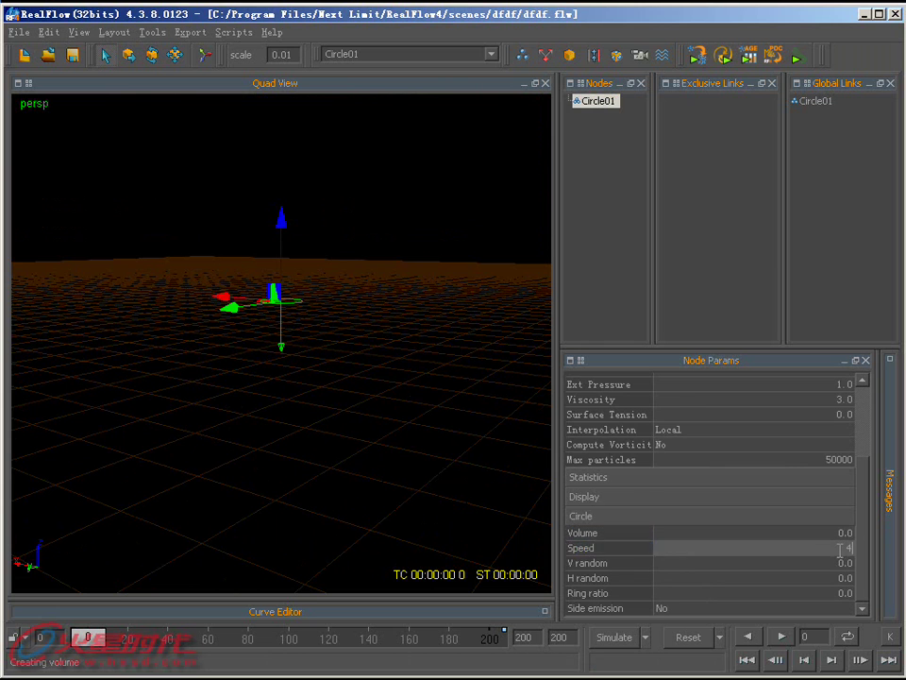
text(4)
key(Return)
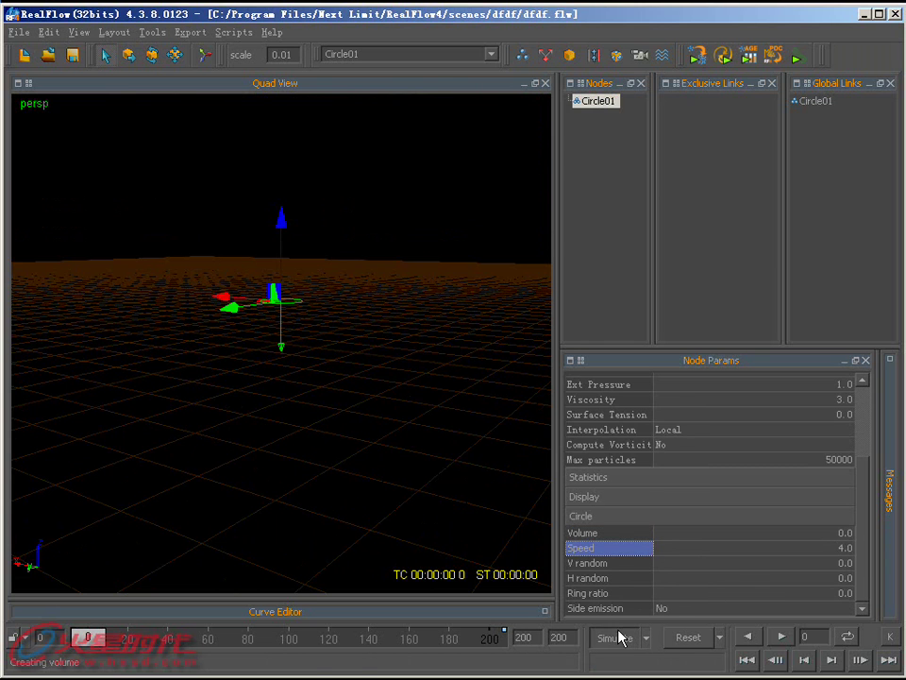
- Simulate briefly with Speed 4.0, then reset the simulation to frame 0
click(619, 638)
click(618, 636)
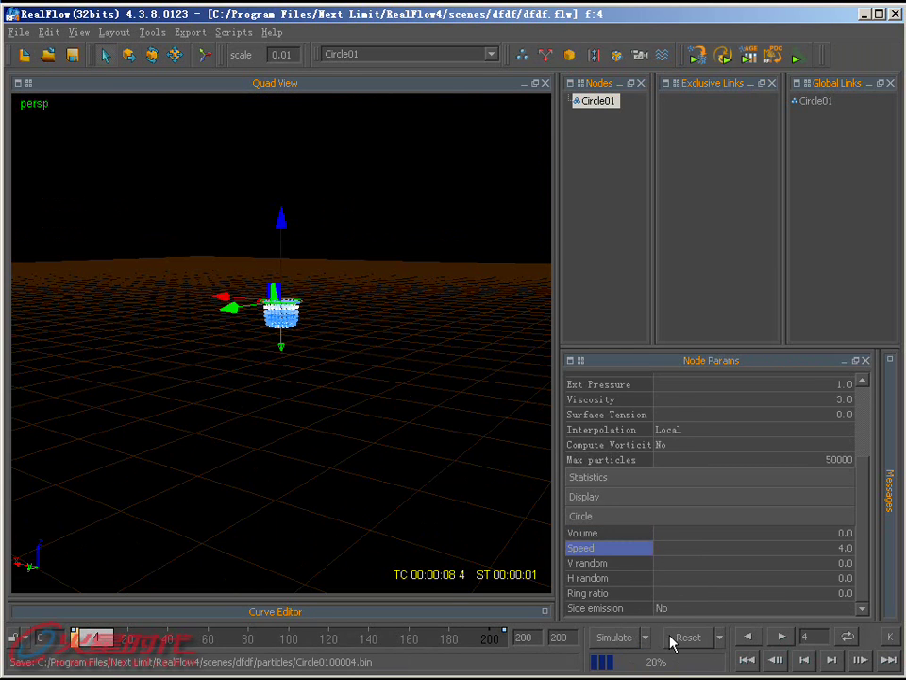
click(676, 638)
click(412, 359)
- Turn on Side emission for the circle, then delete Circle01
click(643, 566)
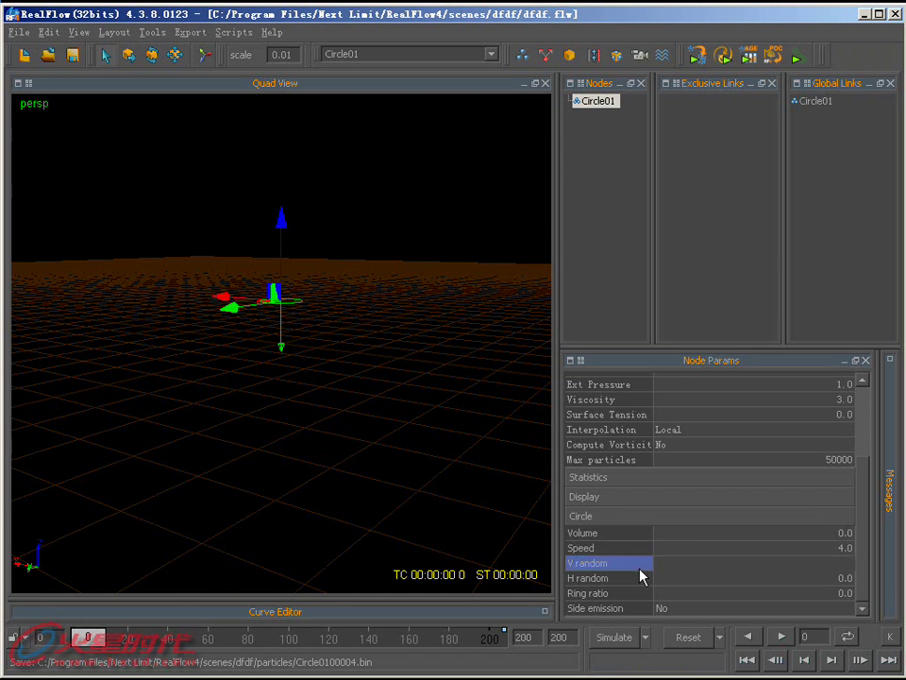
click(630, 579)
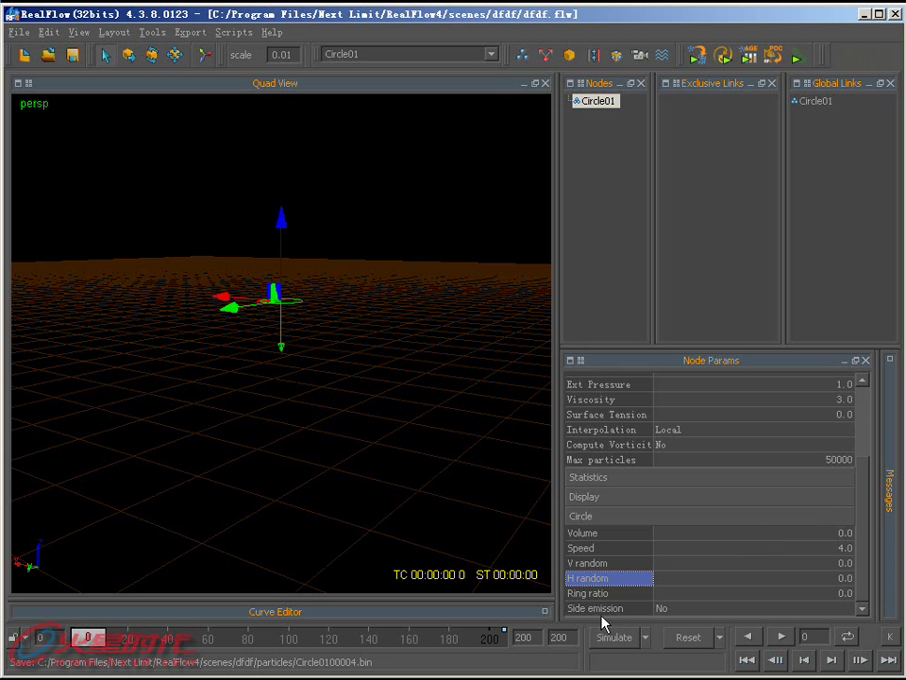
click(591, 593)
mouse_move(296, 423)
alt+mouse_down()
mouse_move(322, 450)
mouse_move(277, 378)
alt+mouse_up()
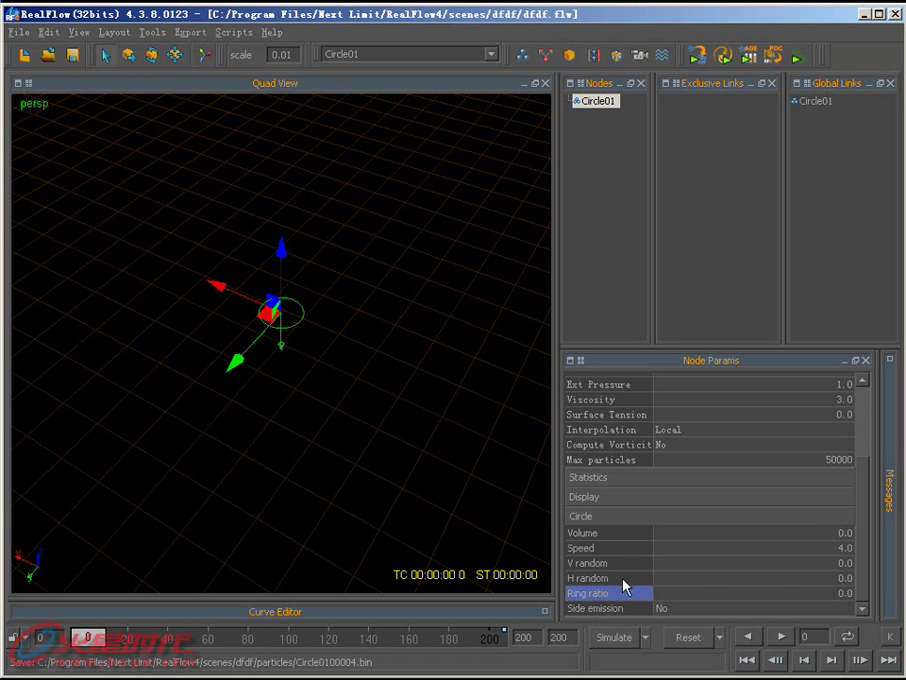
double_click(692, 608)
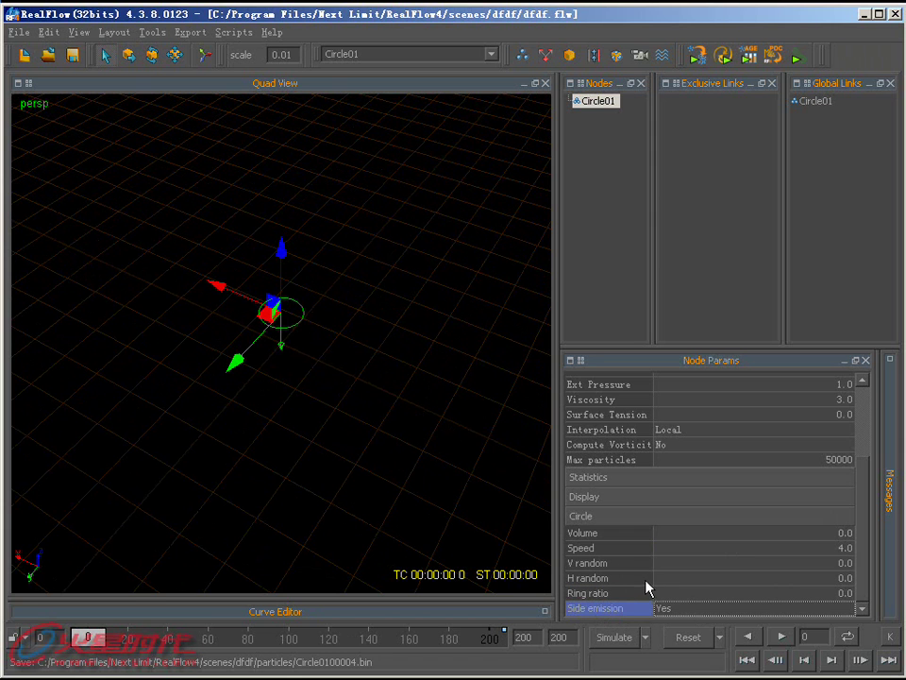
mouse_move(359, 390)
alt+mouse_down()
mouse_move(328, 299)
mouse_move(302, 271)
alt+mouse_up()
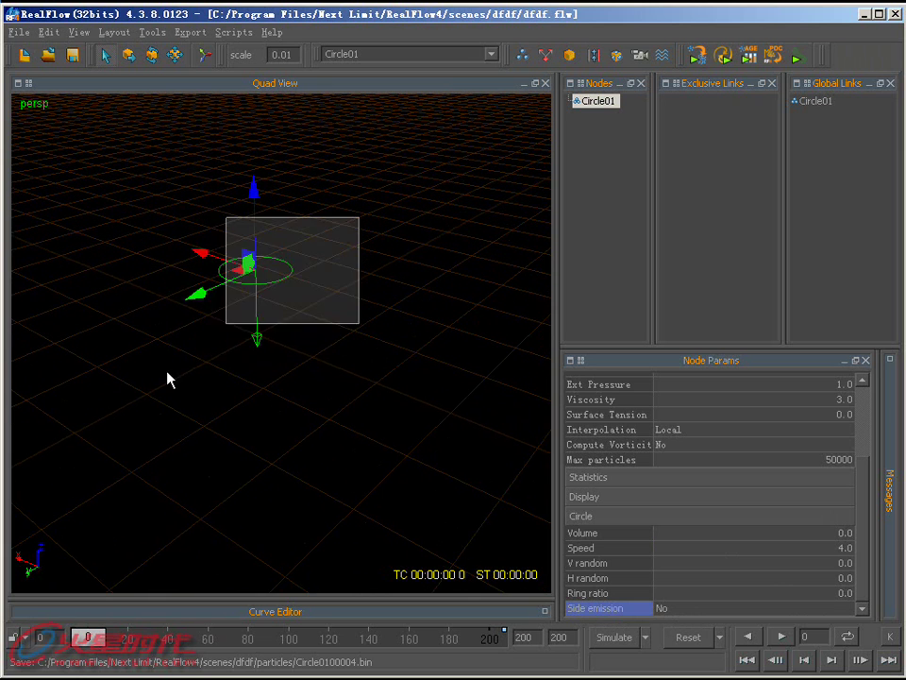
key(Delete)
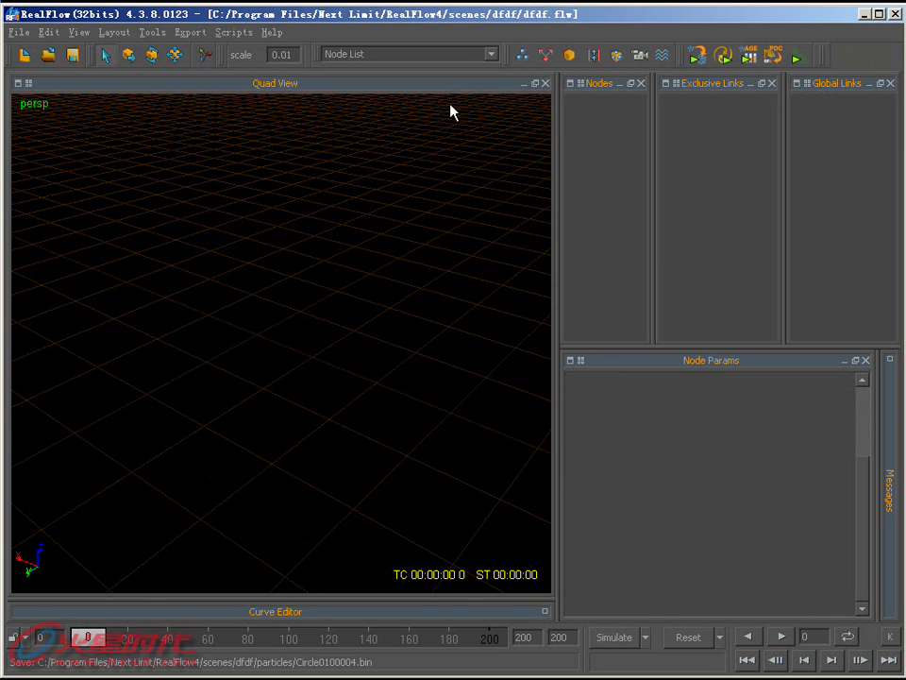
- Add a Square emitter and expand its node transform settings
click(523, 58)
click(554, 90)
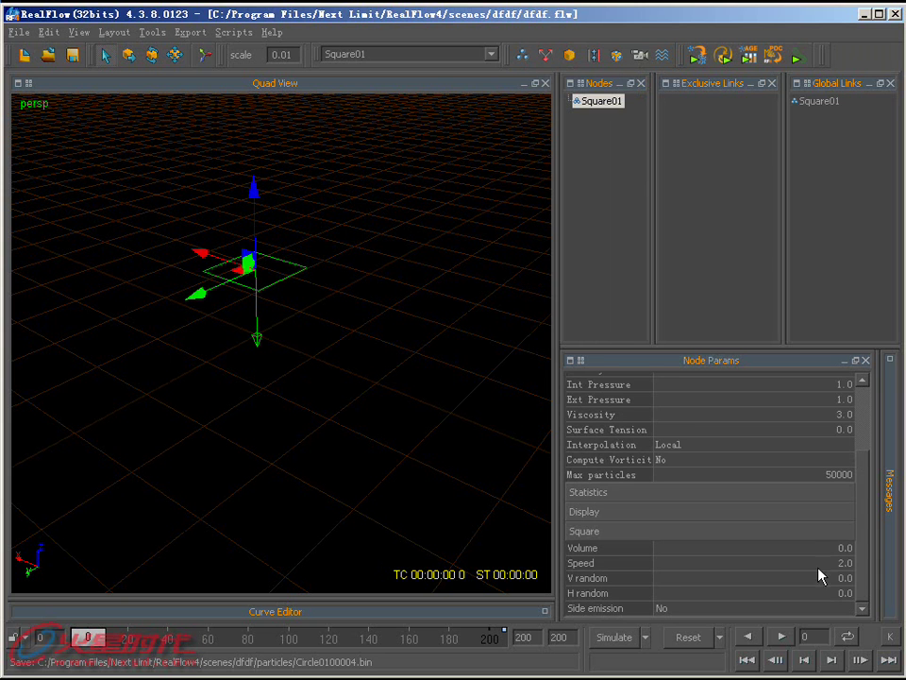
drag(858, 562, 861, 472)
click(724, 382)
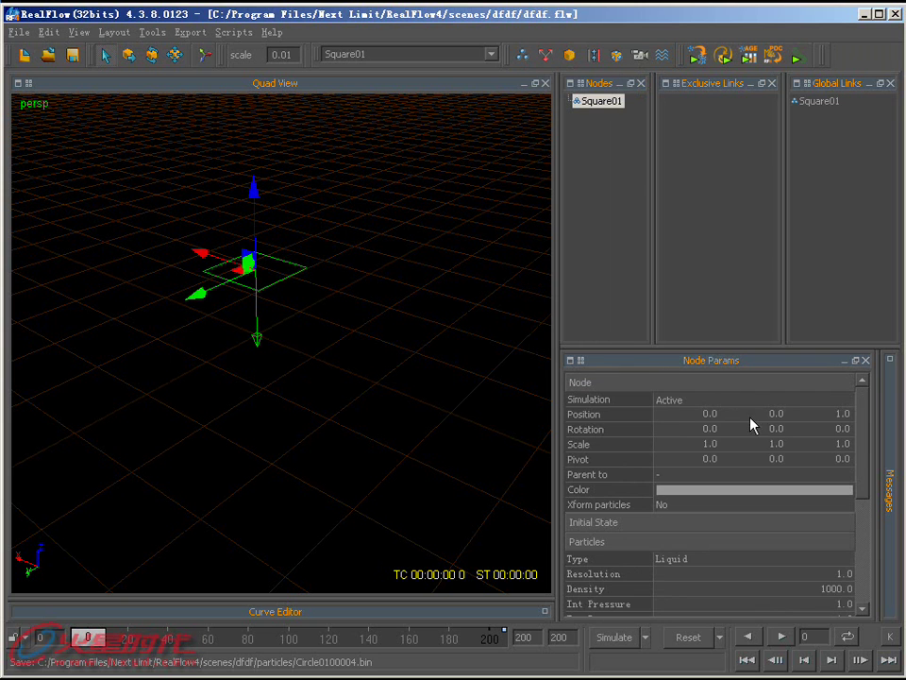
drag(861, 472, 860, 598)
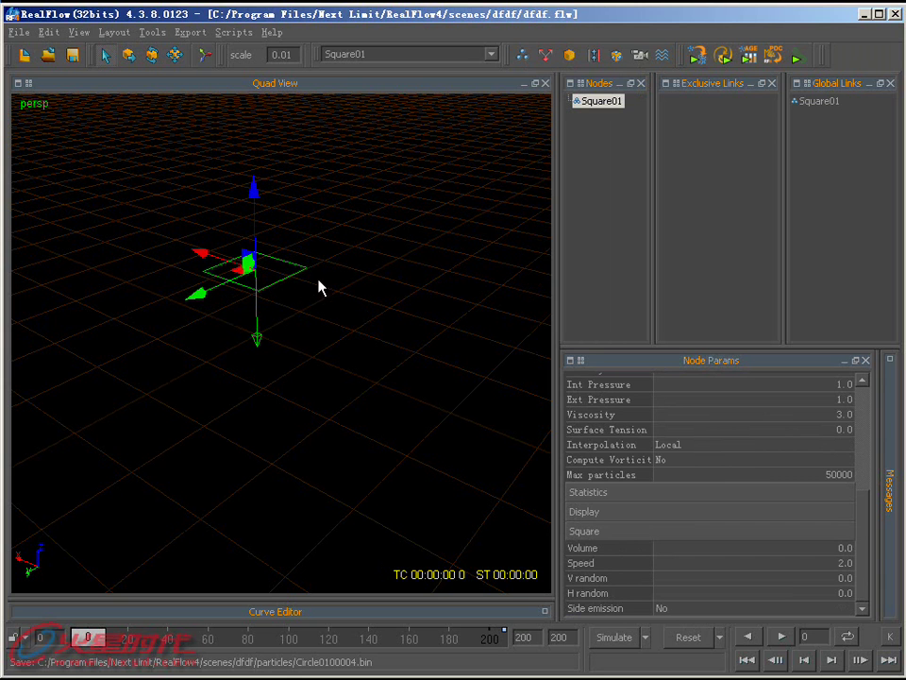
- Simulate a few frames from Square01, then reset to frame 0
click(609, 638)
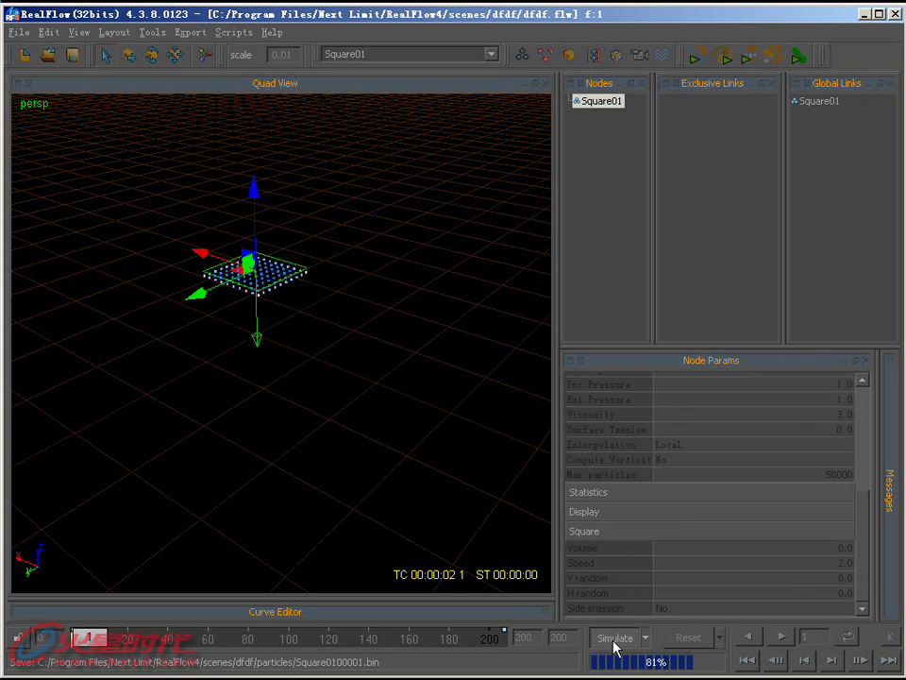
click(619, 639)
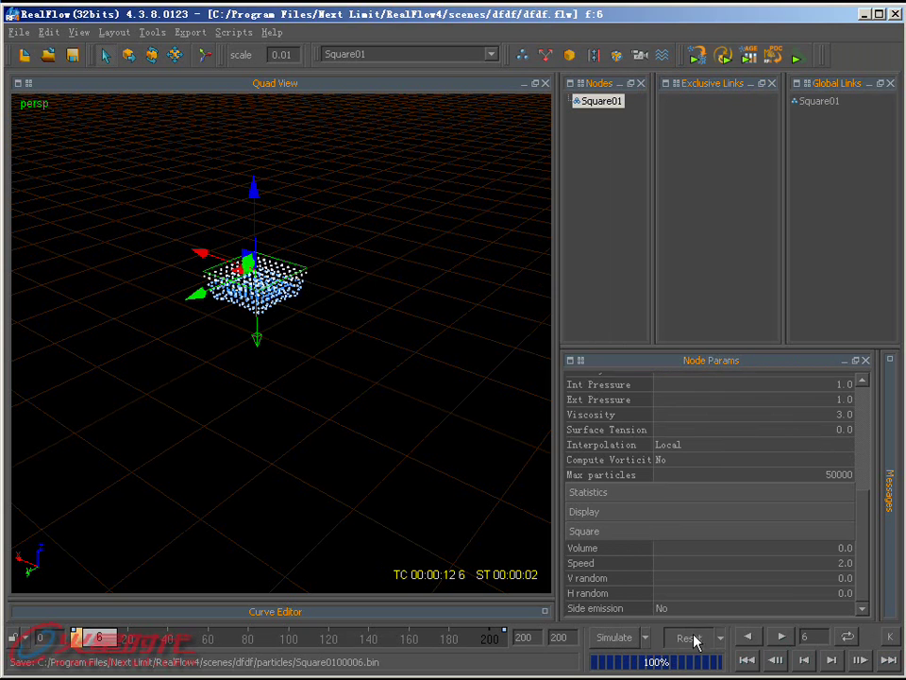
click(692, 639)
click(425, 367)
- Delete the square emitter and add a Sphere emitter in its place
key(Delete)
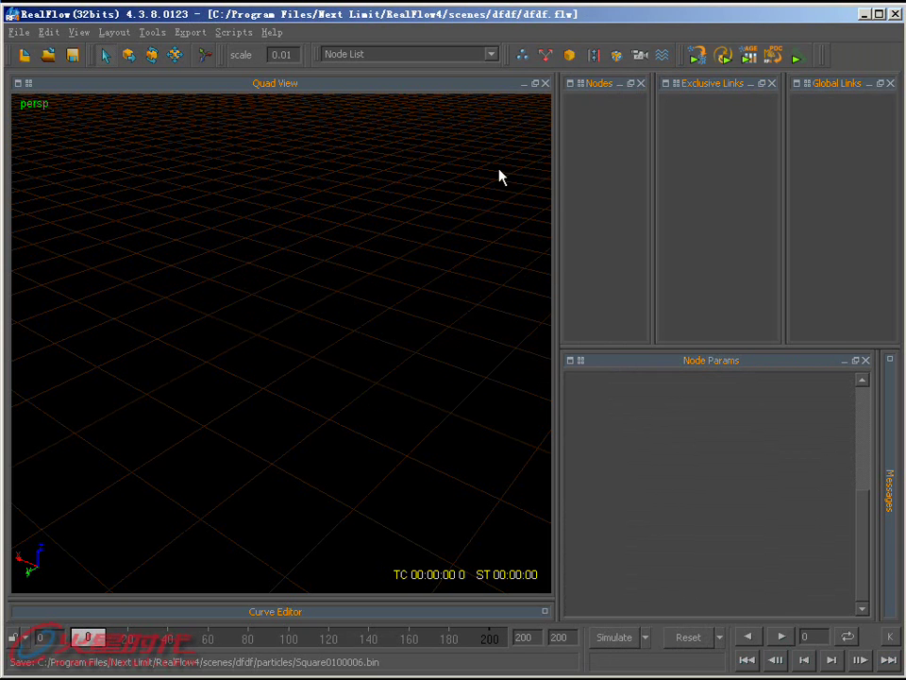
click(522, 54)
click(552, 107)
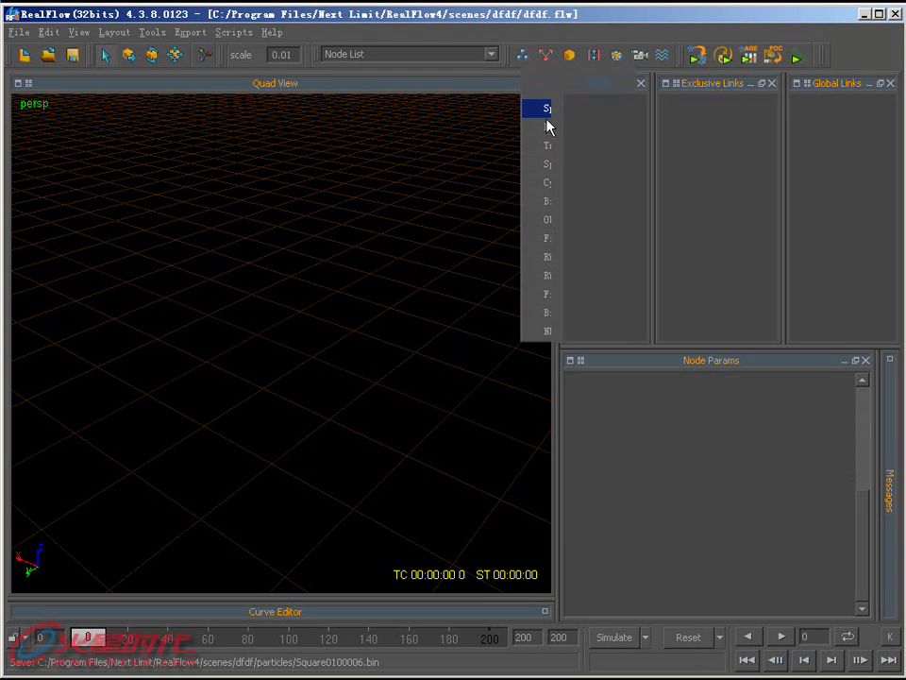
alt+drag(340, 349, 354, 348)
alt+drag(297, 348, 228, 326)
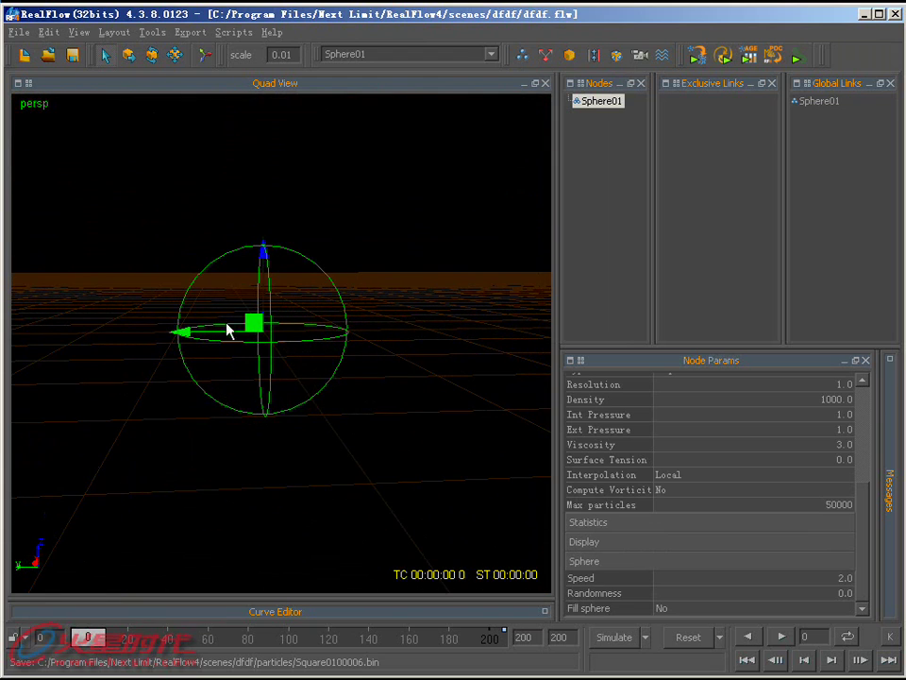
- Test-simulate Sphere01, then reset to clear its particles
click(603, 639)
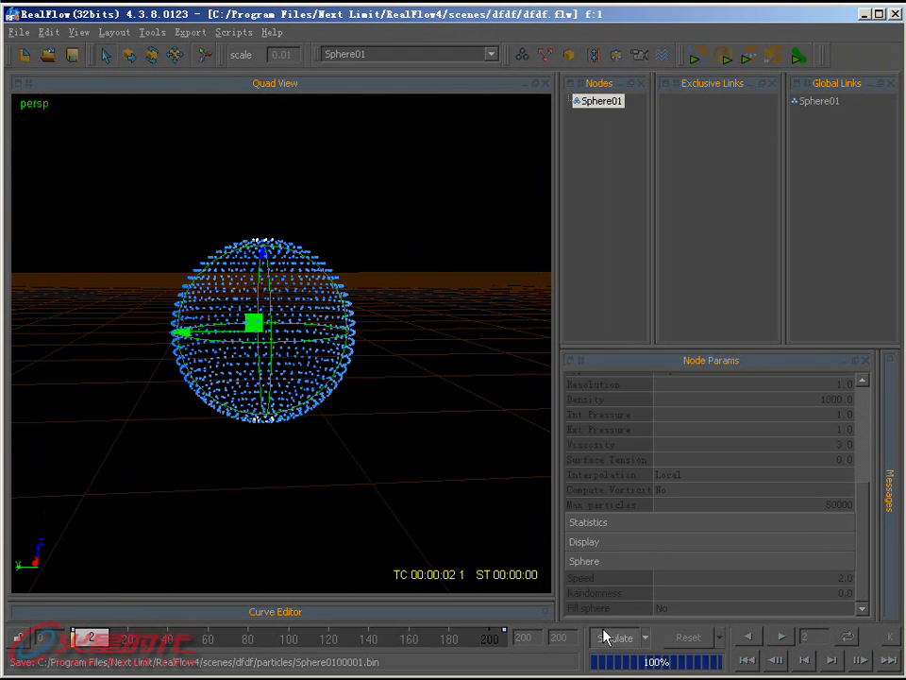
alt+drag(375, 293, 426, 328)
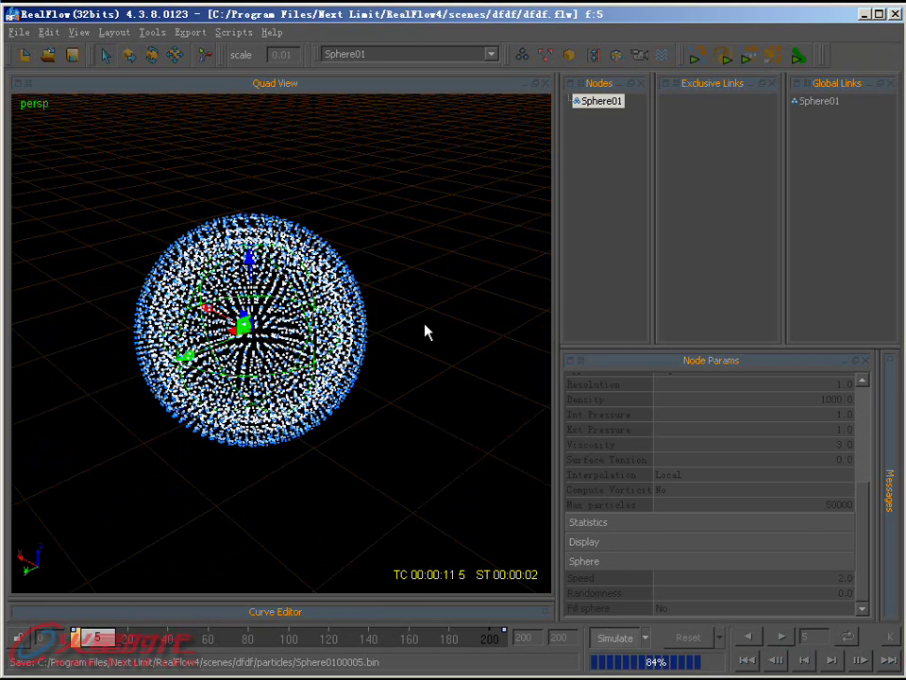
click(609, 639)
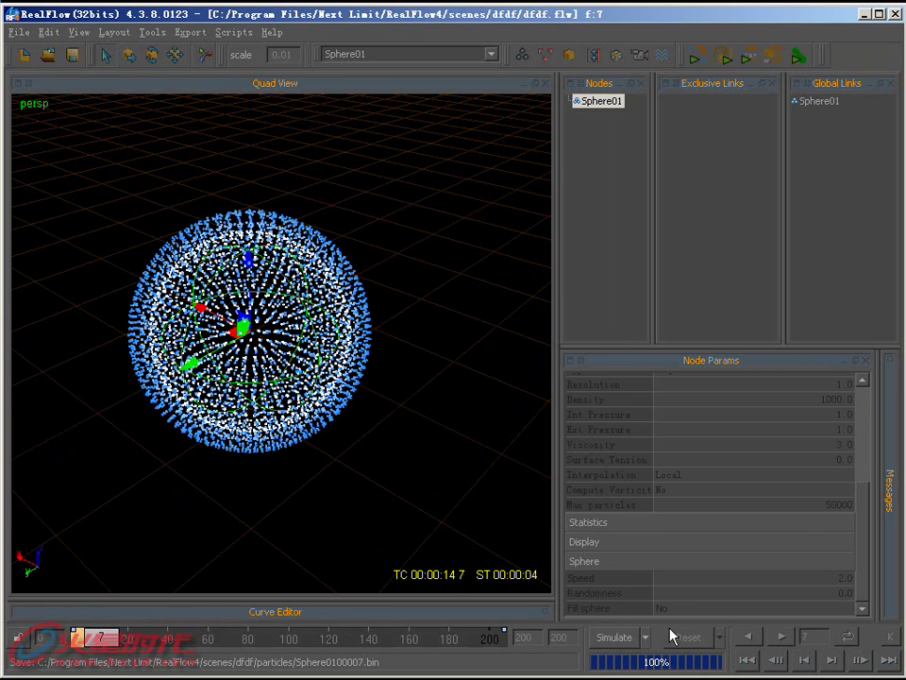
click(673, 637)
click(411, 359)
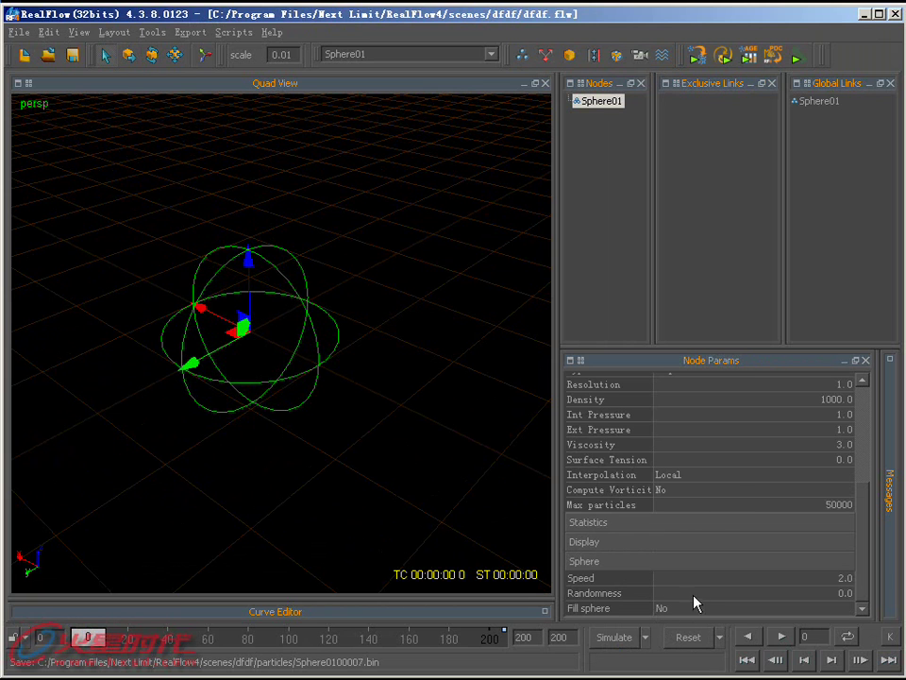
- Set Sphere01's Randomness to 3.0 and simulate a few frames of scattered particles
click(802, 577)
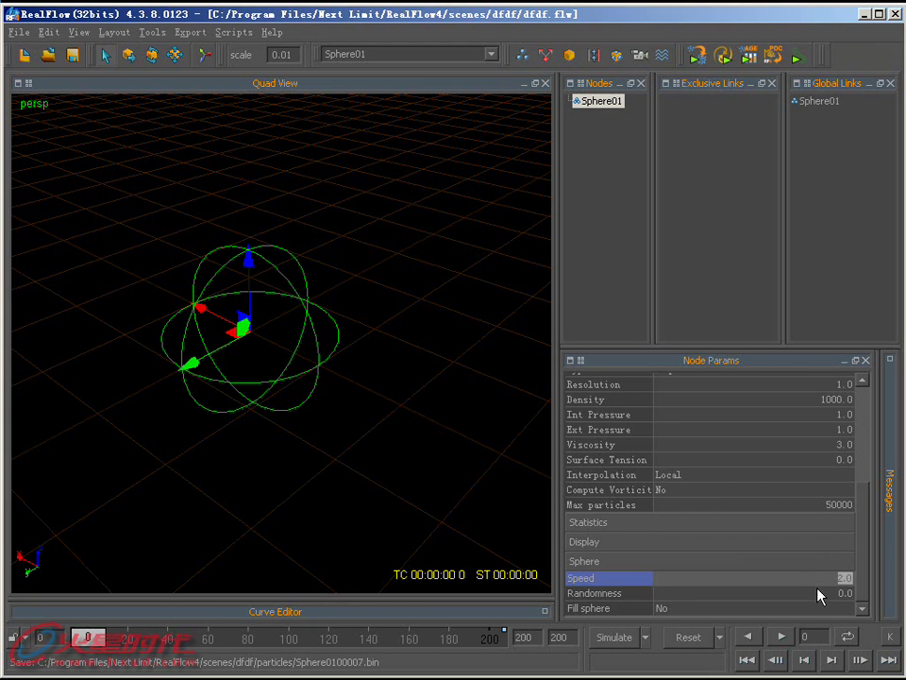
click(817, 593)
text(3)
key(Return)
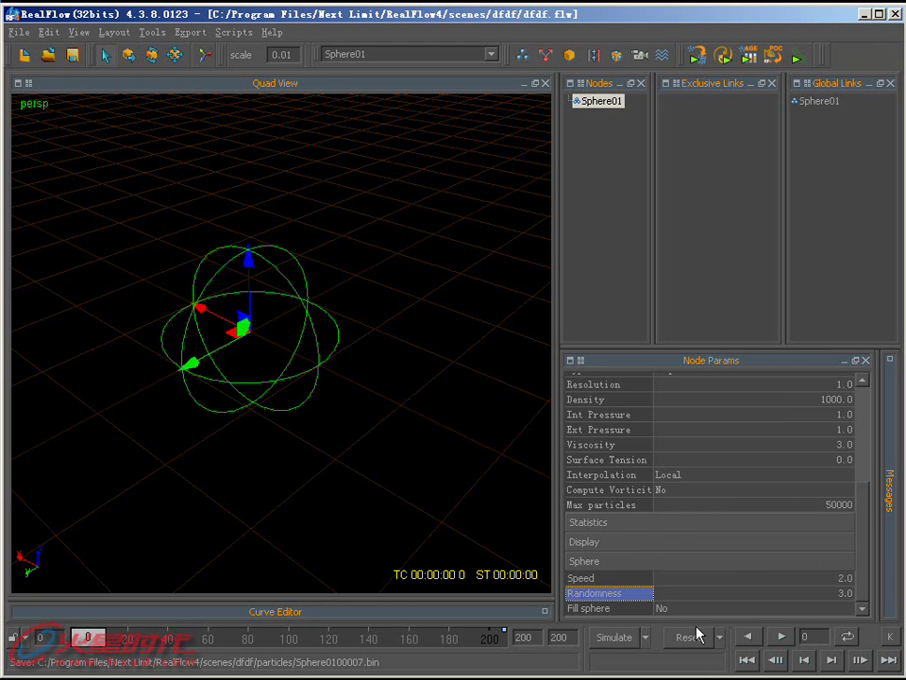
click(619, 638)
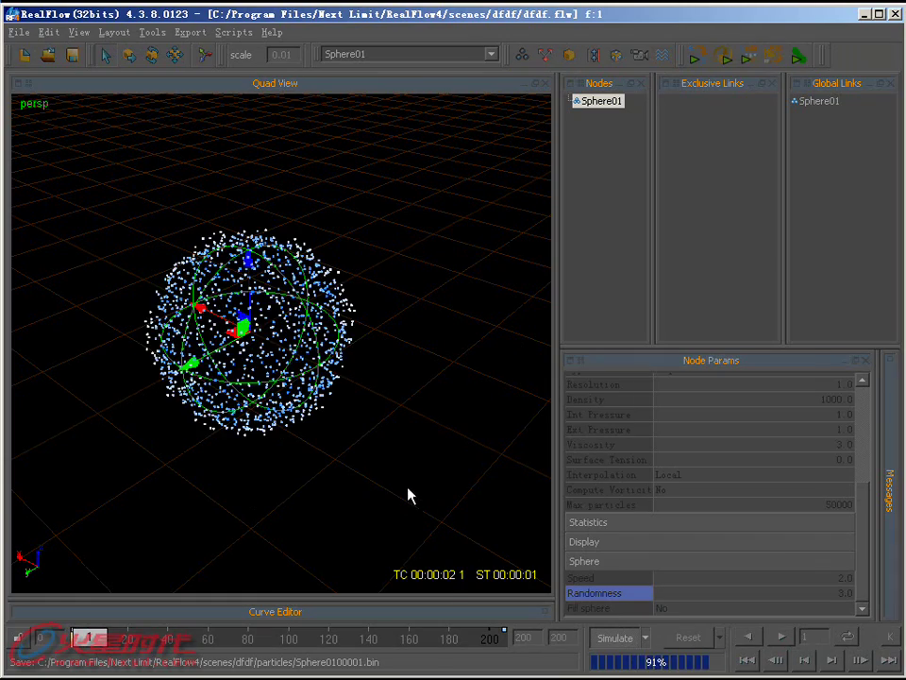
click(614, 638)
mouse_move(255, 302)
alt+mouse_down()
mouse_move(251, 373)
mouse_move(526, 501)
alt+mouse_up()
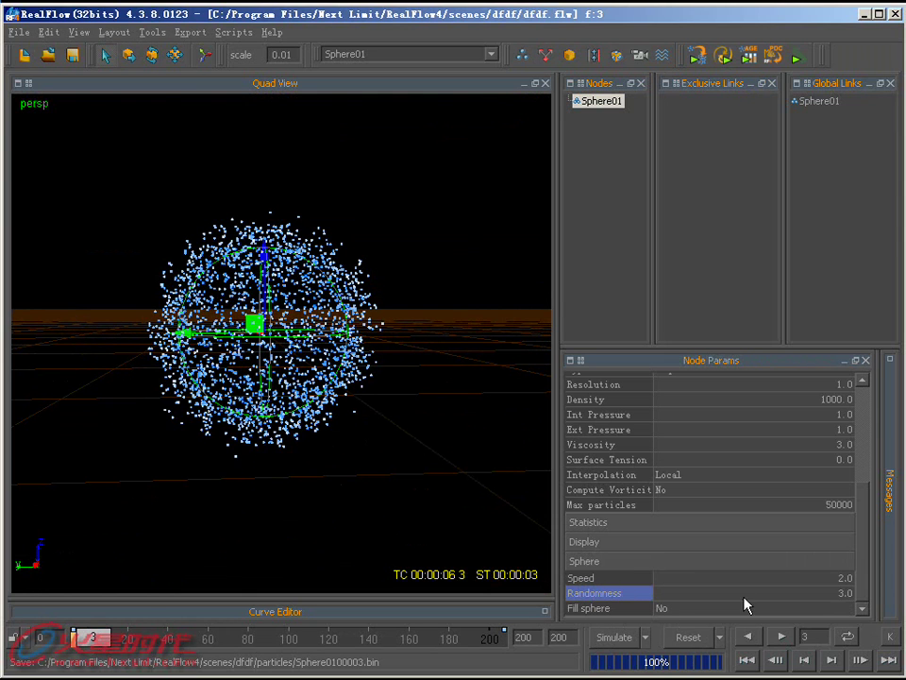
- Reset Sphere01 to frame 0 and set Fill sphere to Yes
click(709, 638)
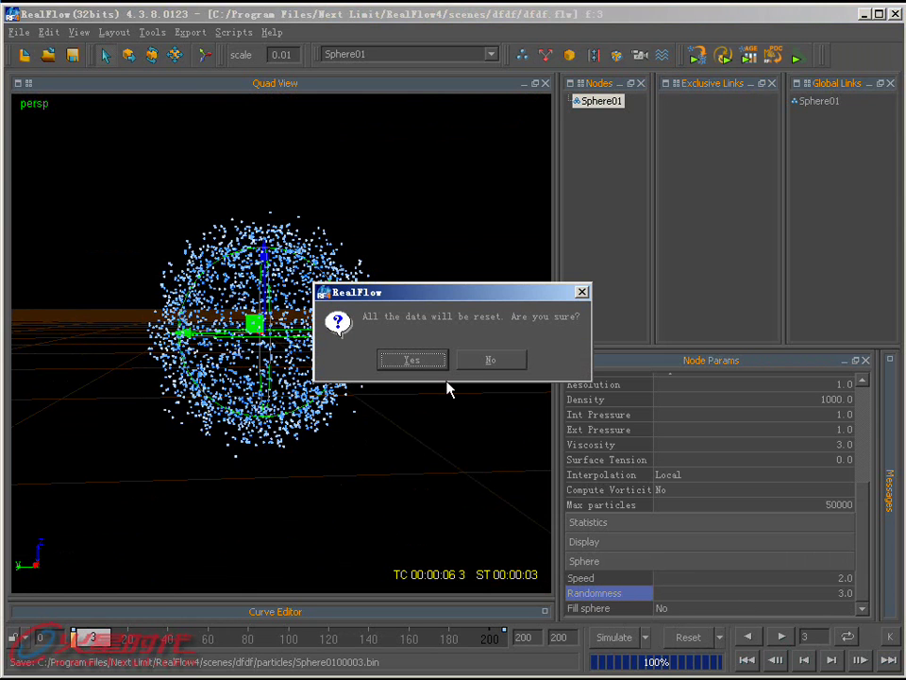
click(415, 360)
click(660, 608)
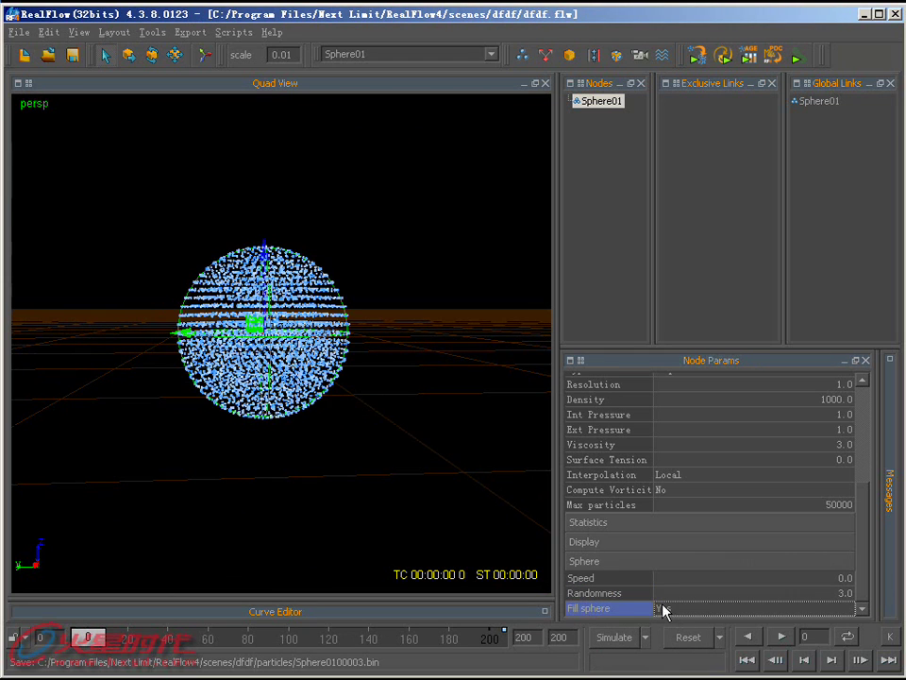
scroll(383, 406, up, 2)
scroll(368, 395, up, 1)
mouse_move(359, 395)
alt+mouse_down()
mouse_move(352, 402)
mouse_move(381, 423)
mouse_move(351, 408)
alt+mouse_up()
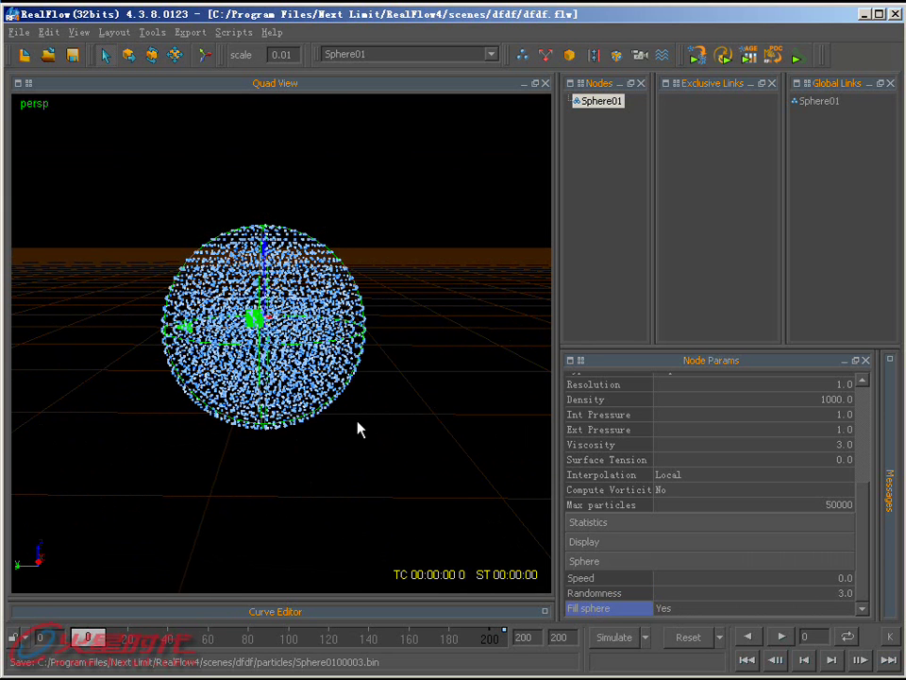
- Delete Sphere01 and add a Linear emitter to the scene
click(519, 57)
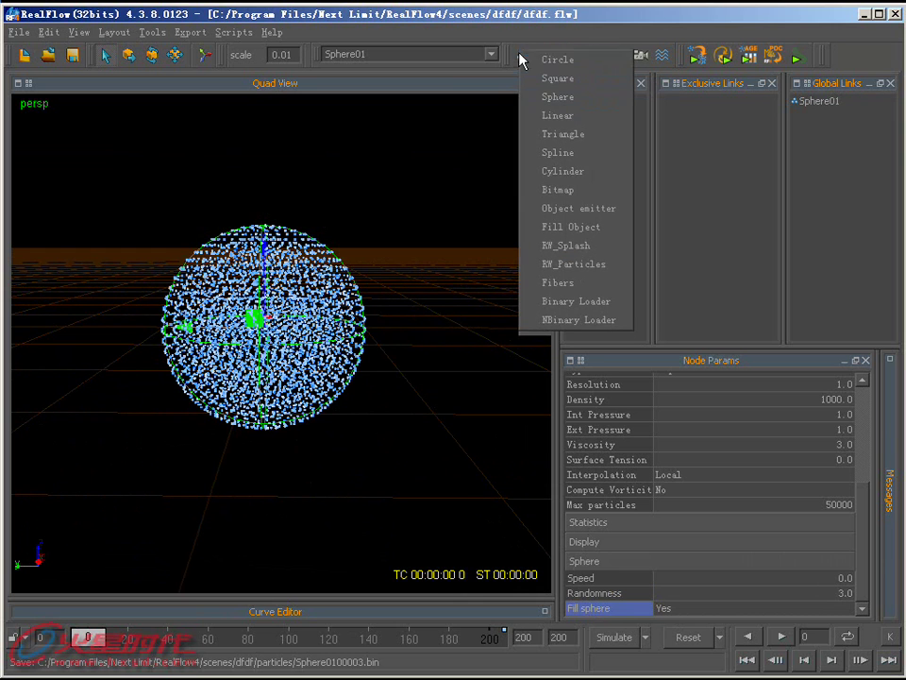
click(531, 28)
key(Delete)
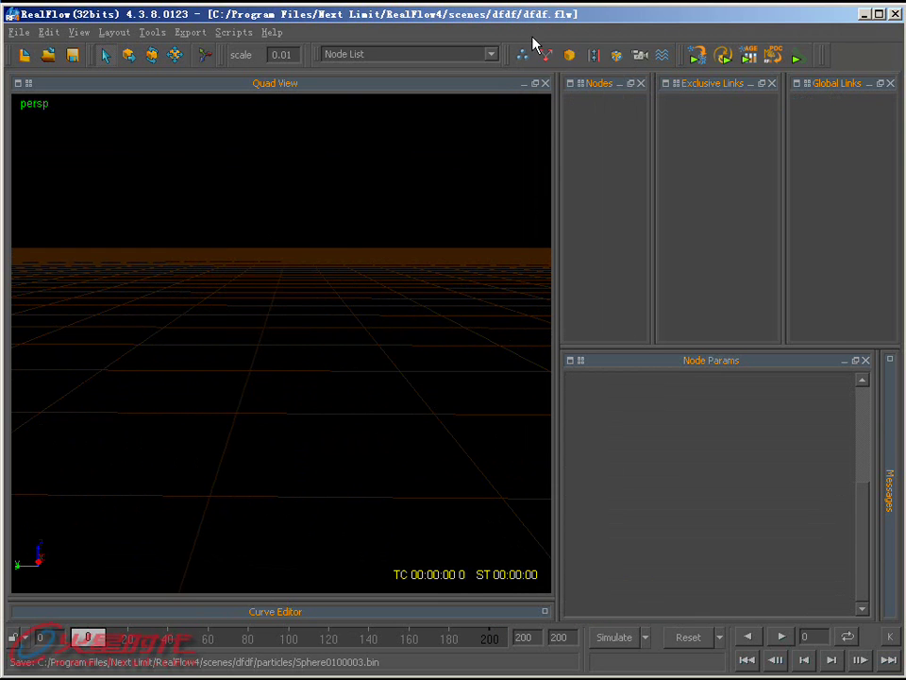
click(546, 56)
click(600, 112)
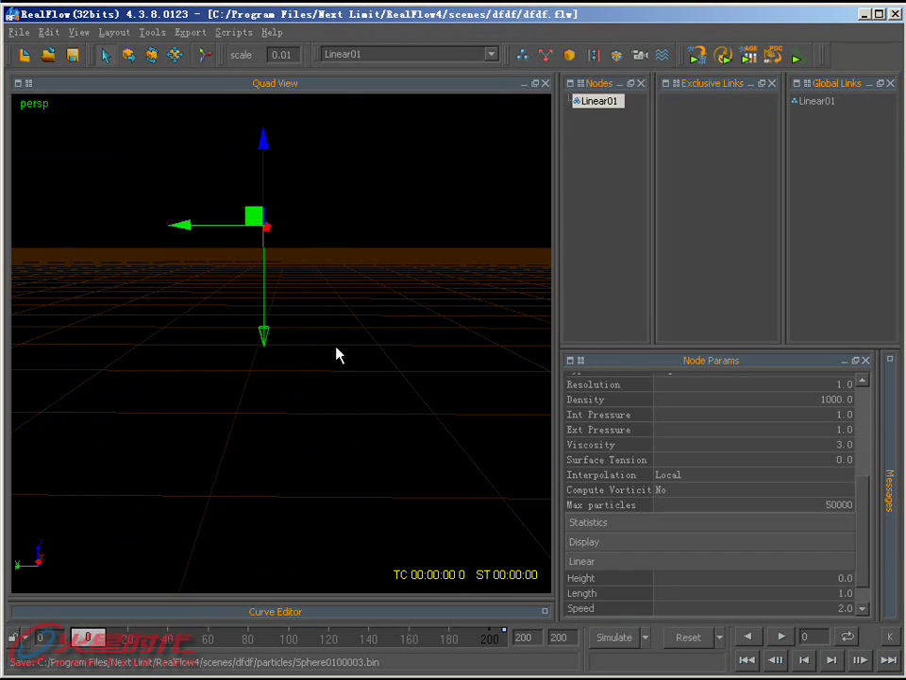
mouse_move(326, 333)
alt+mouse_down()
mouse_move(349, 378)
mouse_move(354, 354)
mouse_move(378, 392)
alt+mouse_up()
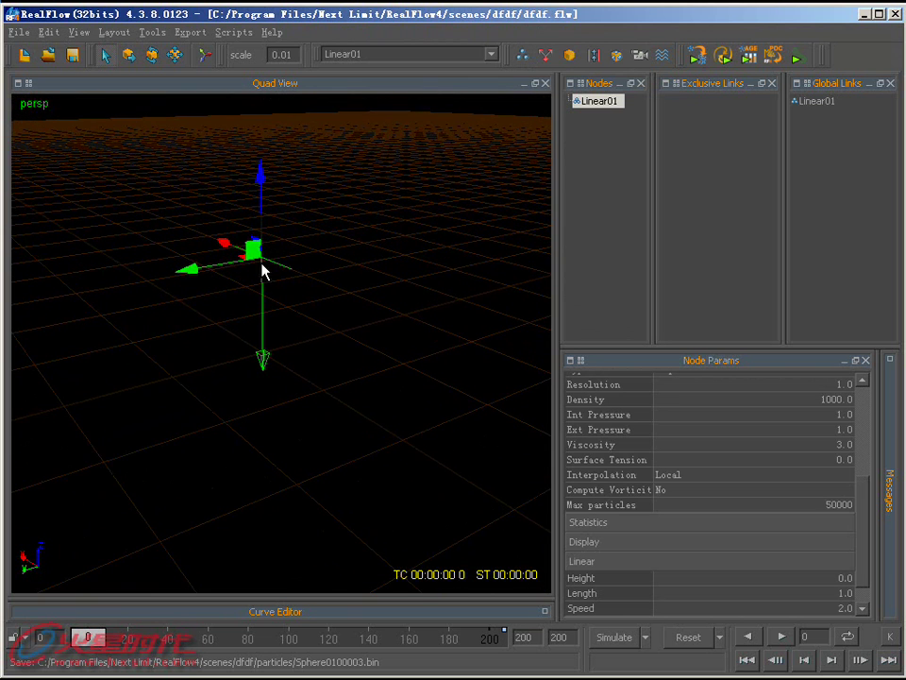
- Stretch Linear01 to scale 3.0, 1.0, 1.0 by setting Scale X to 3
mouse_move(860, 541)
mouse_down()
mouse_move(873, 448)
mouse_move(895, 467)
mouse_up()
double_click(758, 445)
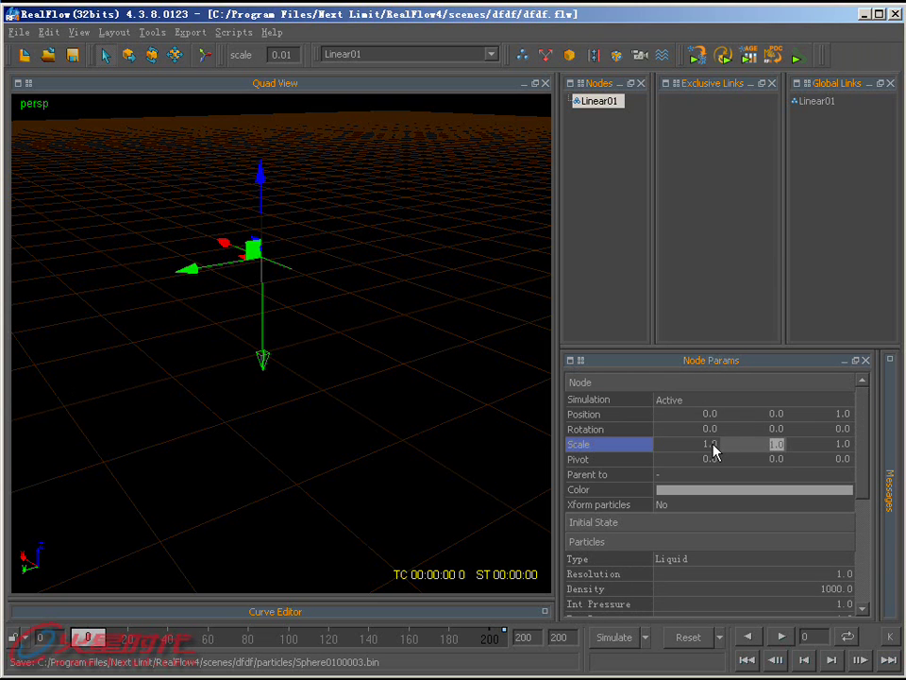
double_click(713, 444)
text(3)
key(Return)
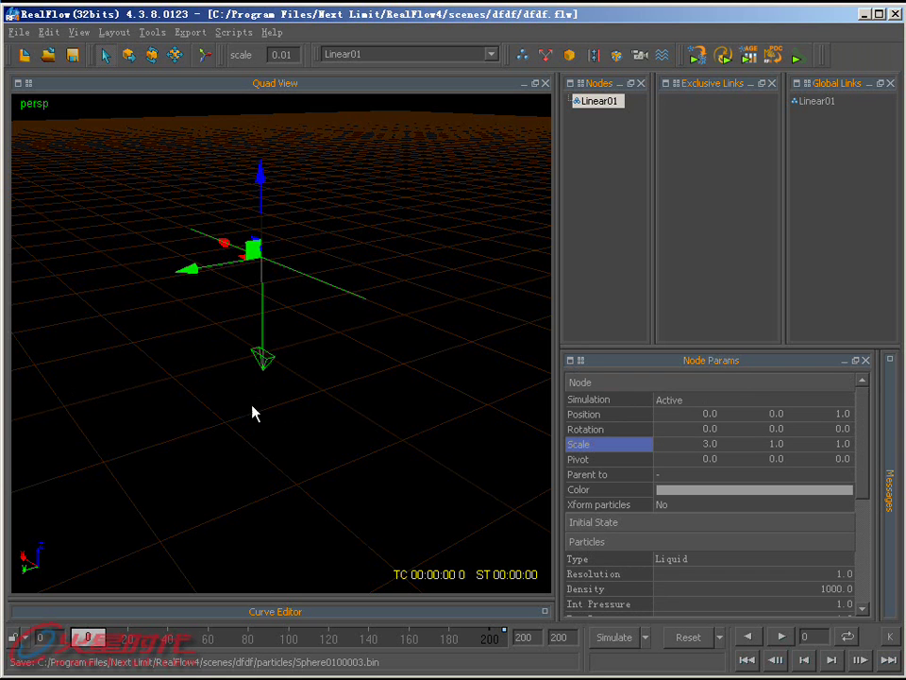
alt+drag(252, 412, 462, 394)
- Simulate the Linear01 emitter's particles while orbiting and zooming the view
click(627, 638)
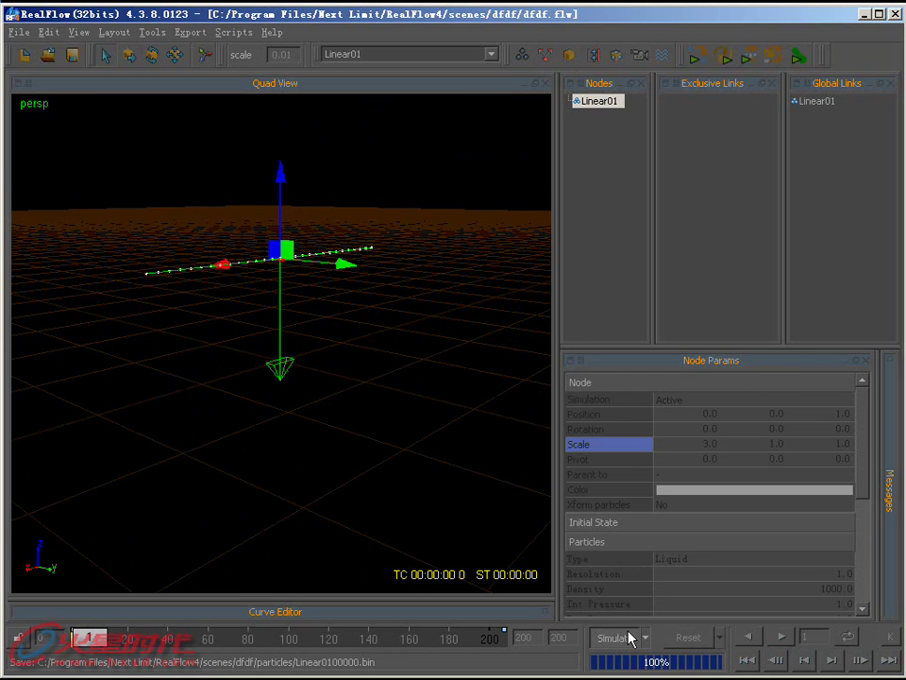
mouse_move(313, 398)
alt+mouse_down()
mouse_move(368, 362)
mouse_move(287, 383)
alt+mouse_up()
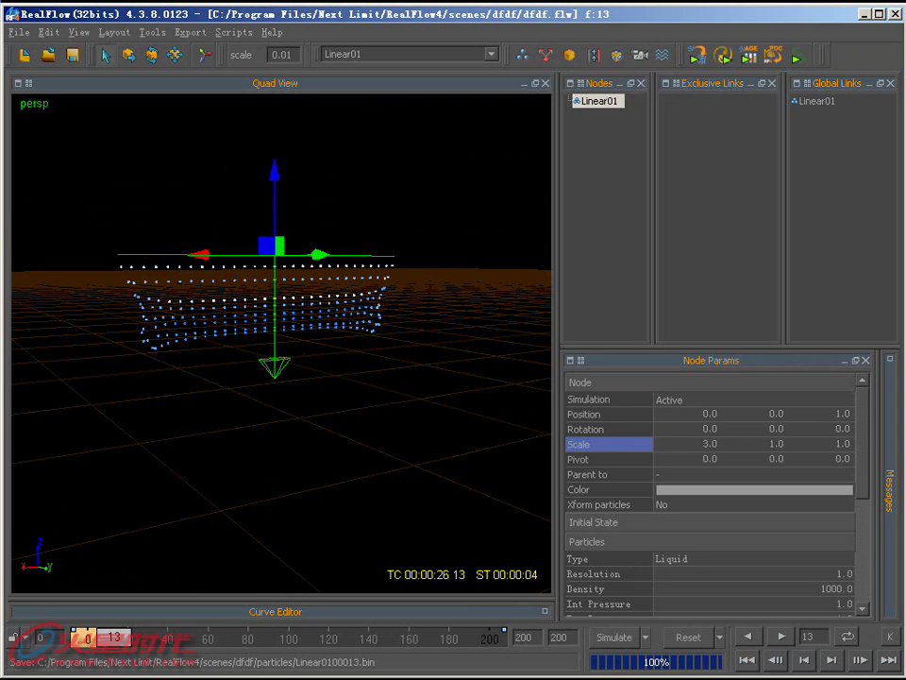
scroll(855, 491, down, 3)
scroll(844, 557, down, 3)
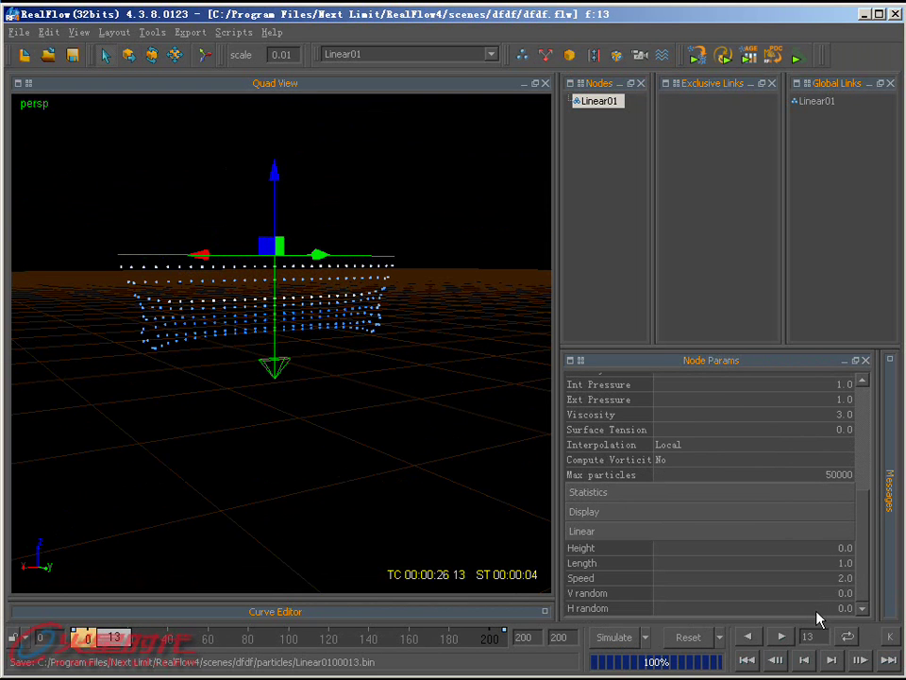
- Give Linear01 Height 3.0, Length 1.0 and Speed 0.0, then view the particle sheet at an angle
click(828, 549)
text(3)
key(Return)
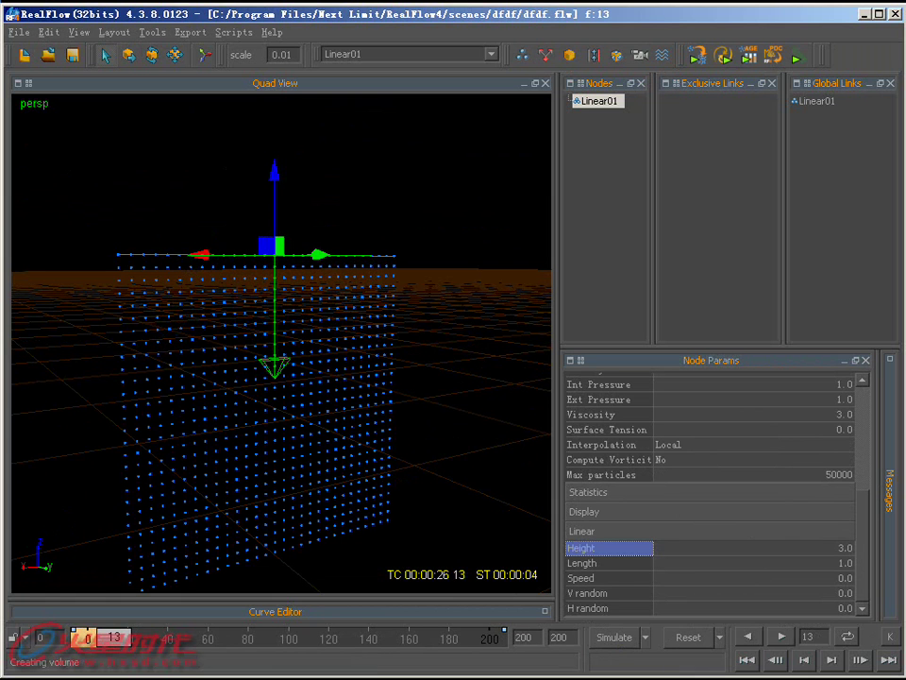
click(844, 563)
text(0)
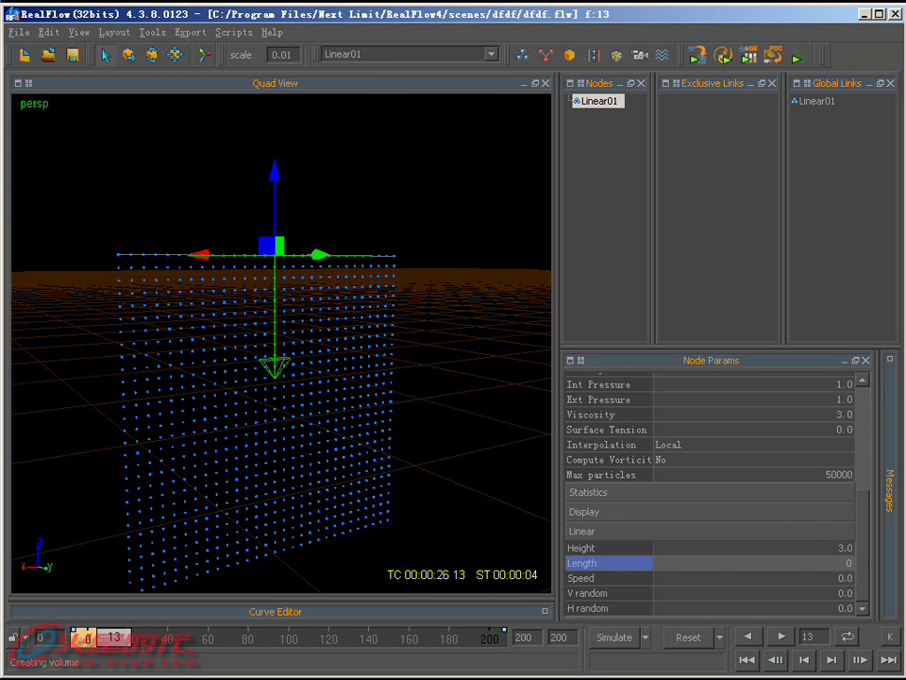
key(Return)
text(1)
key(Return)
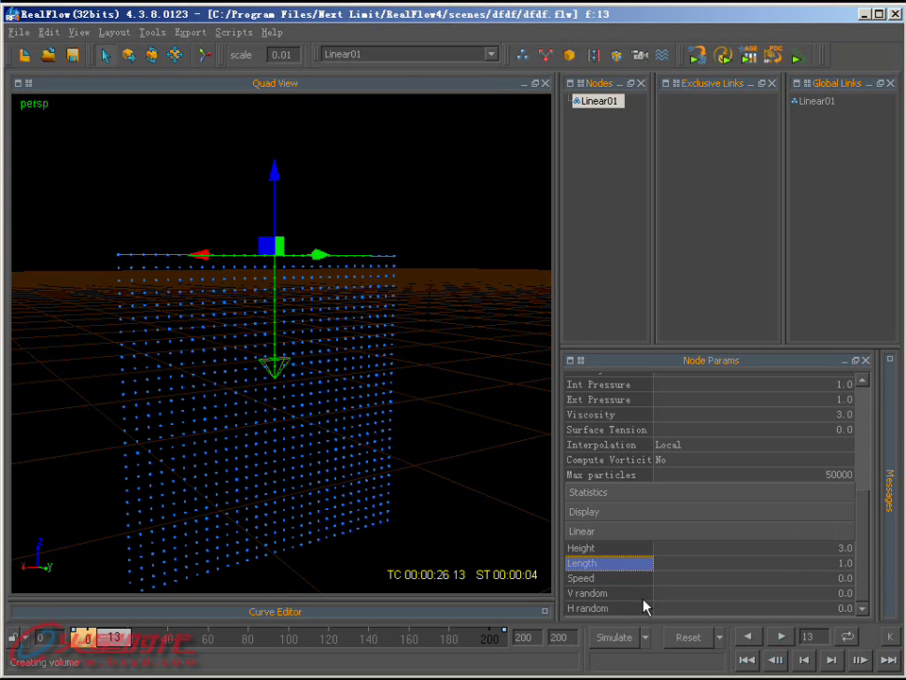
double_click(845, 578)
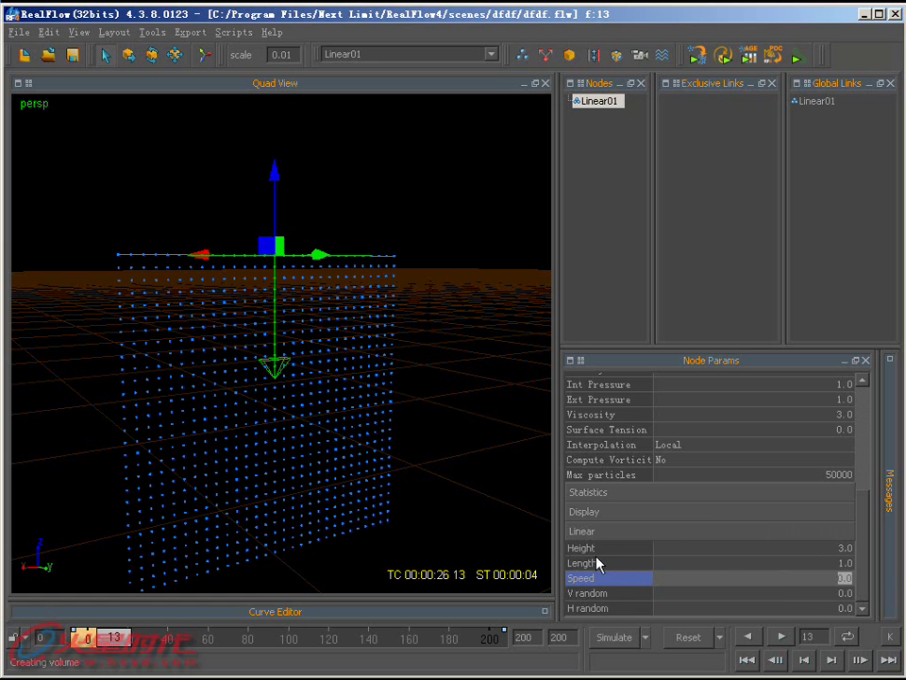
mouse_move(461, 478)
alt+mouse_down()
mouse_move(501, 527)
mouse_move(526, 529)
alt+mouse_up()
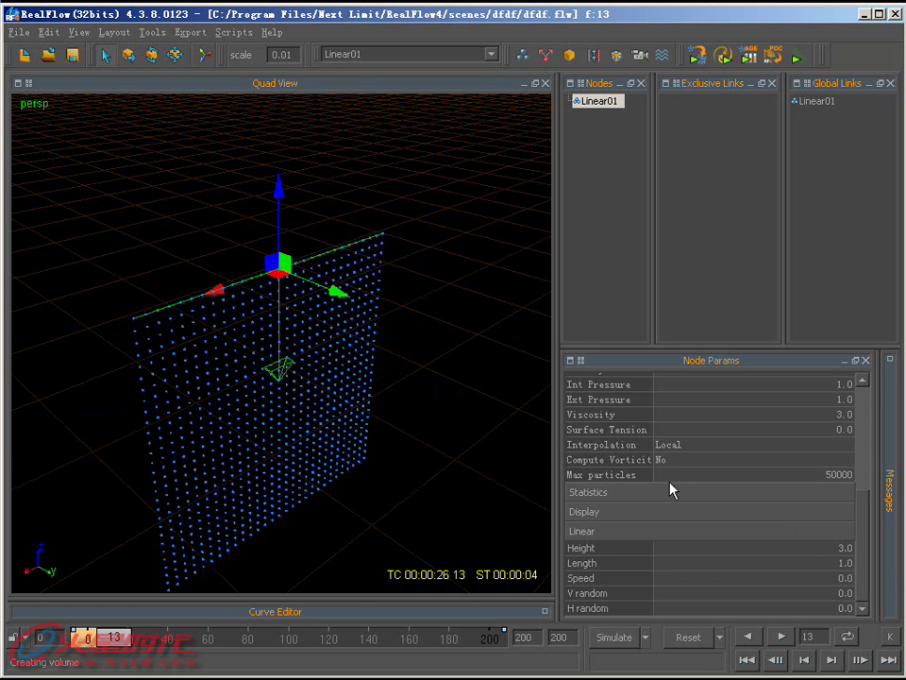
- Delete Linear01 and add a Triangle emitter to the scene
key(Delete)
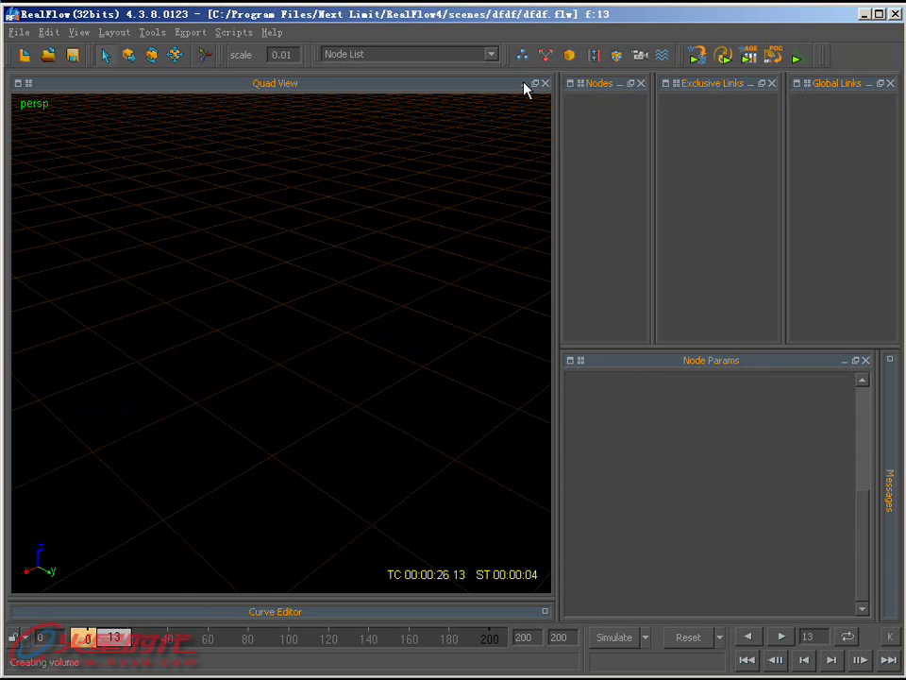
click(526, 55)
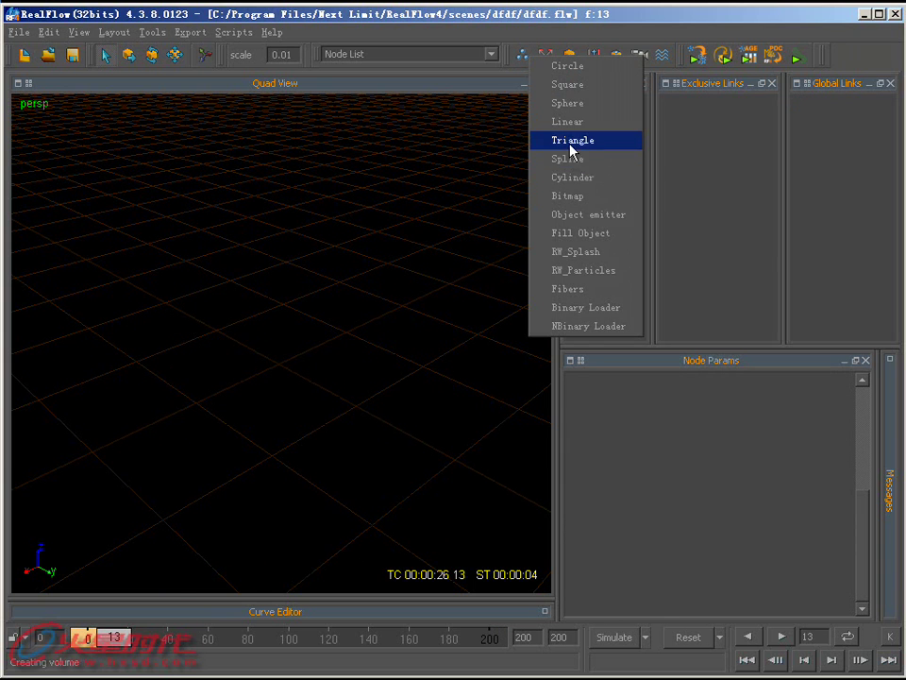
click(570, 141)
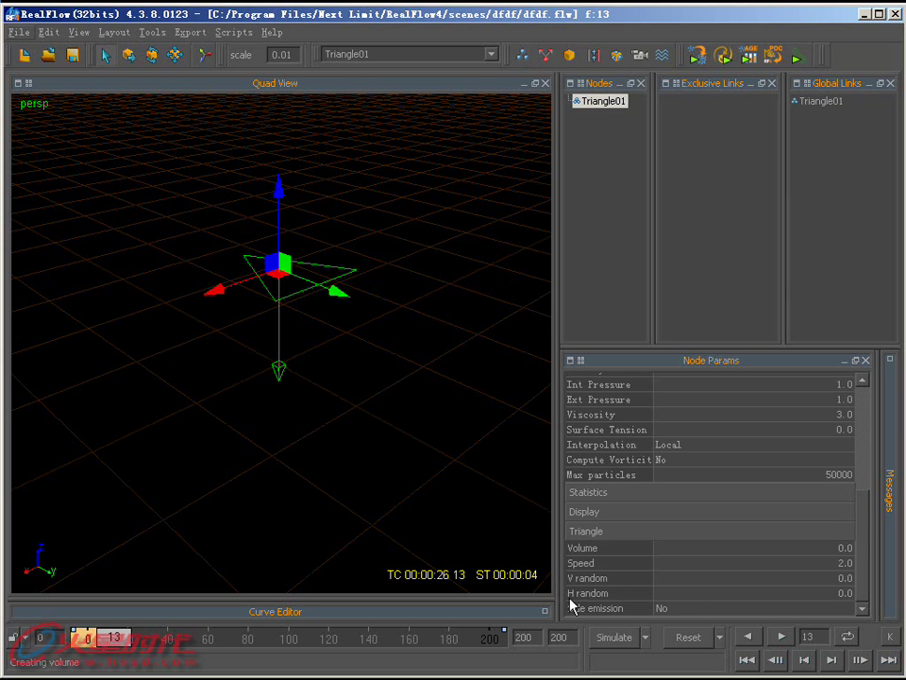
- Simulate Triangle01 briefly to frame 22, then delete it
click(609, 640)
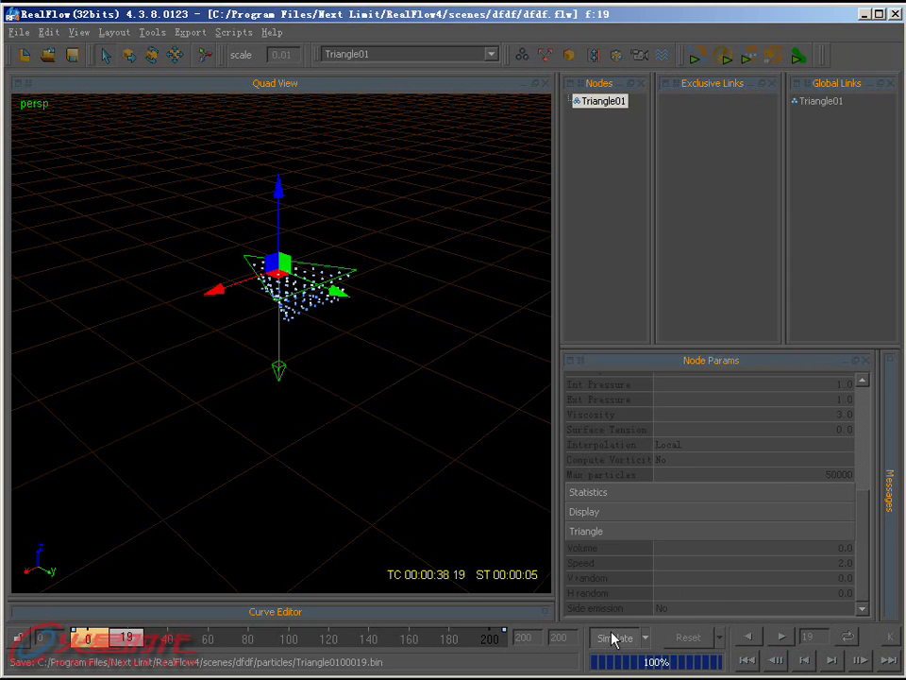
click(613, 641)
key(Delete)
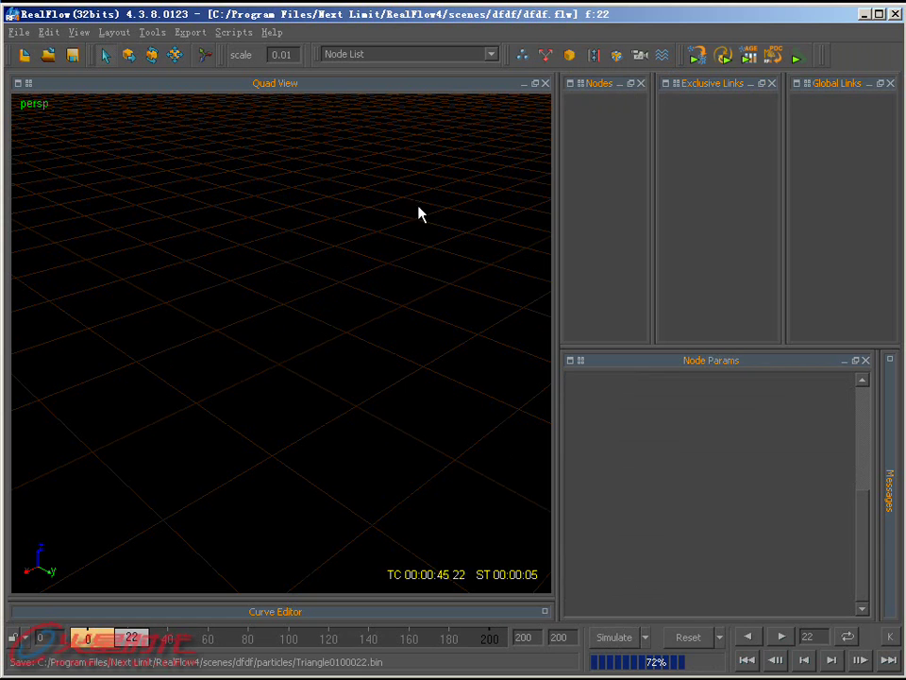
- Add a Spline emitter and select Spline01 in the maximized front view
click(544, 55)
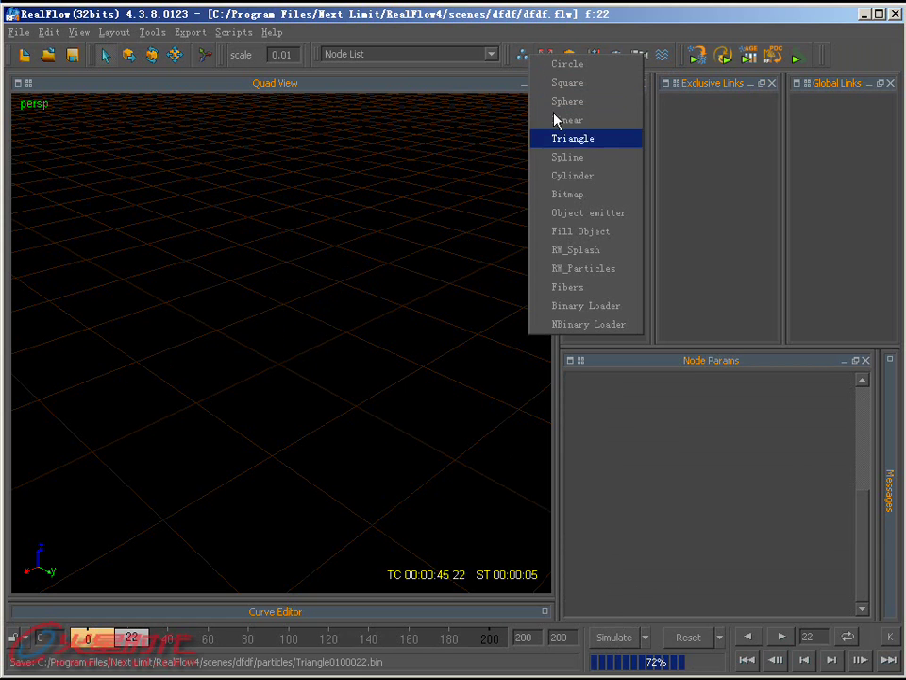
click(571, 157)
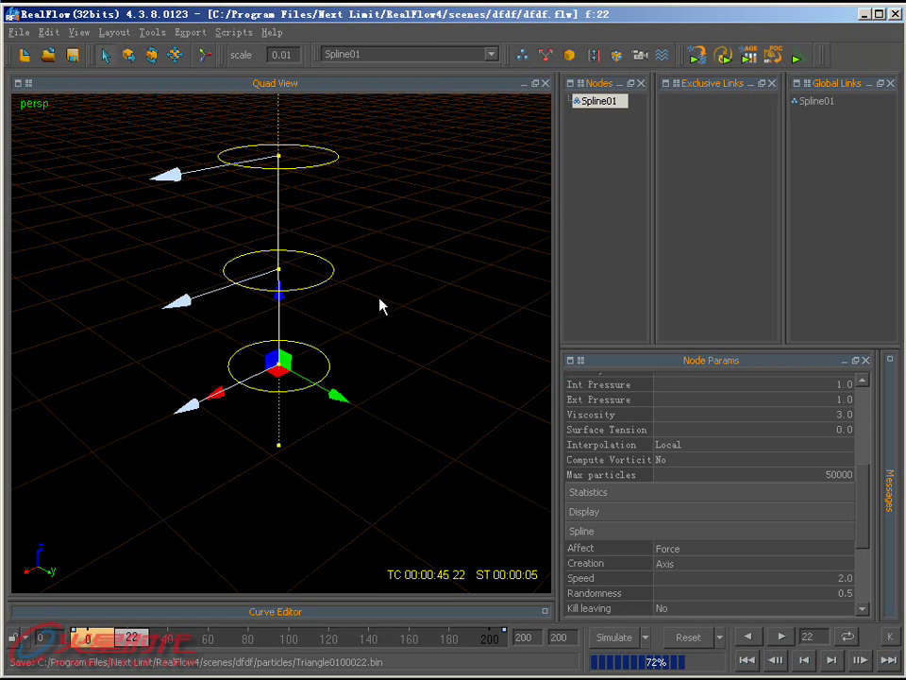
key(space)
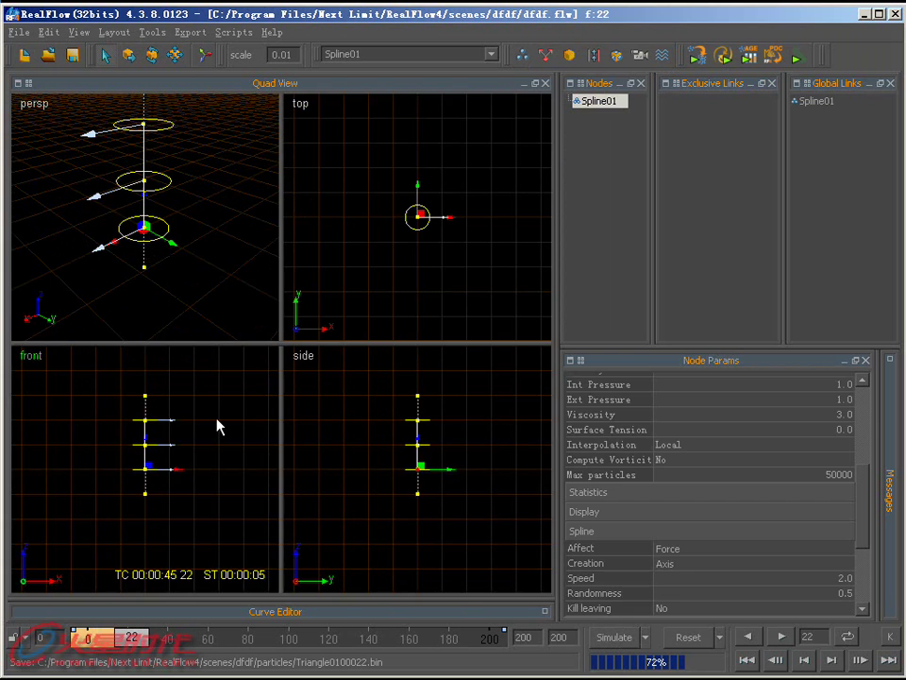
key(space)
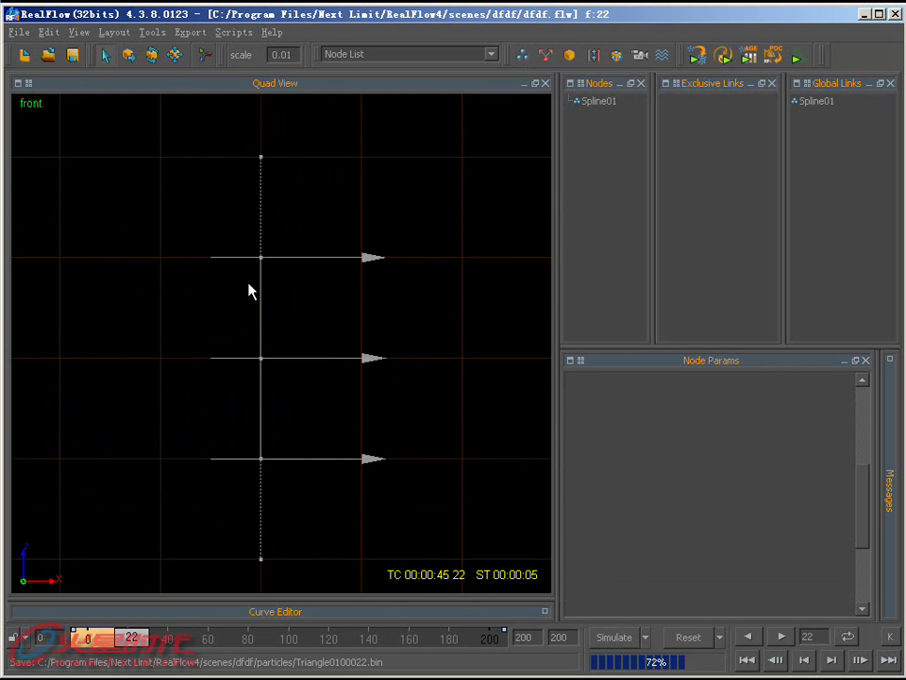
click(260, 258)
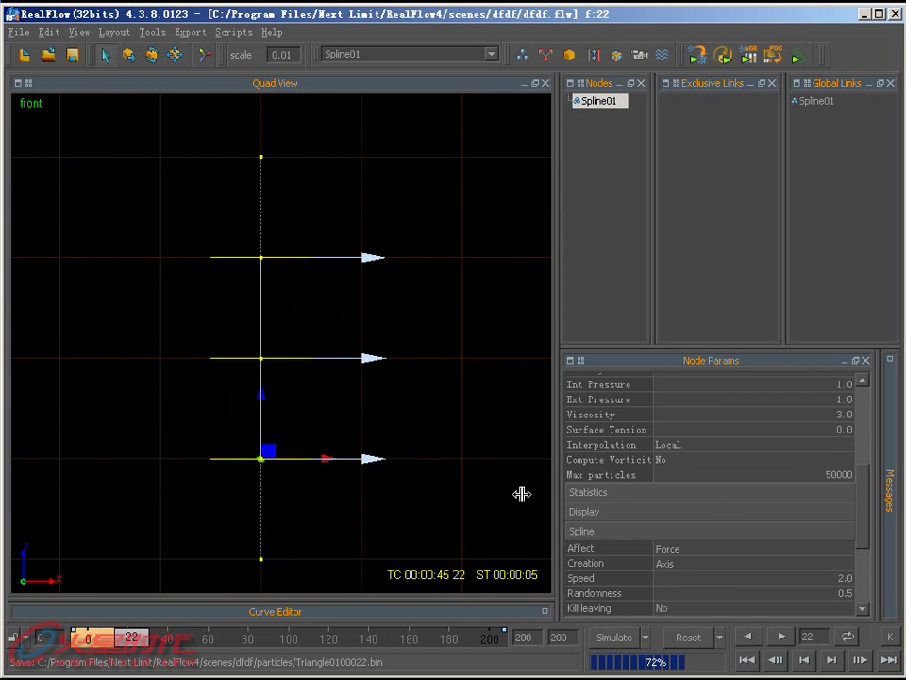
- Re-maximize the front view, adjust the zoom, and reselect Spline01
scroll(854, 501, down, 3)
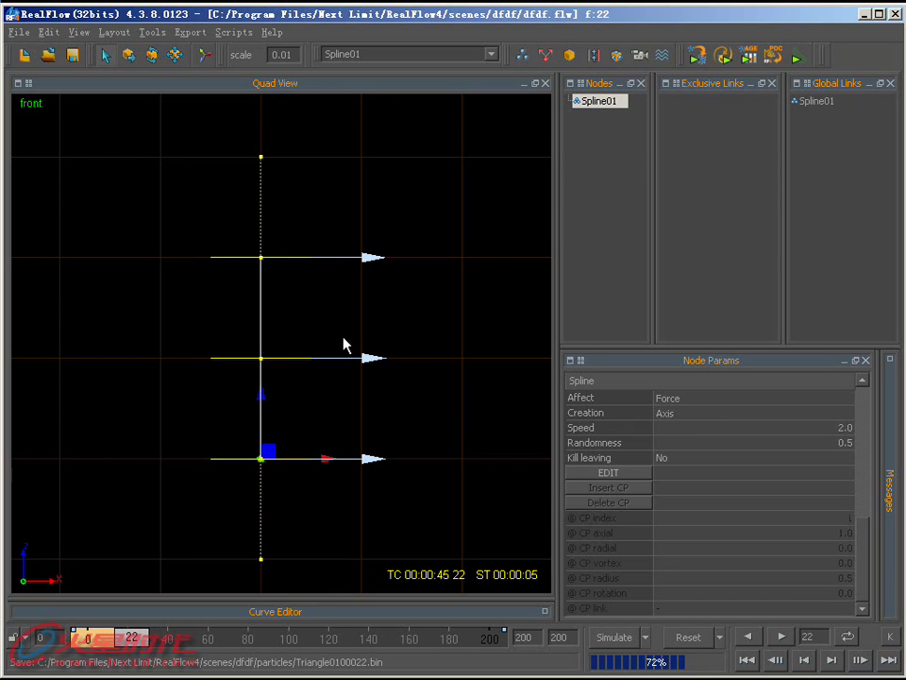
key(space)
right_click(208, 229)
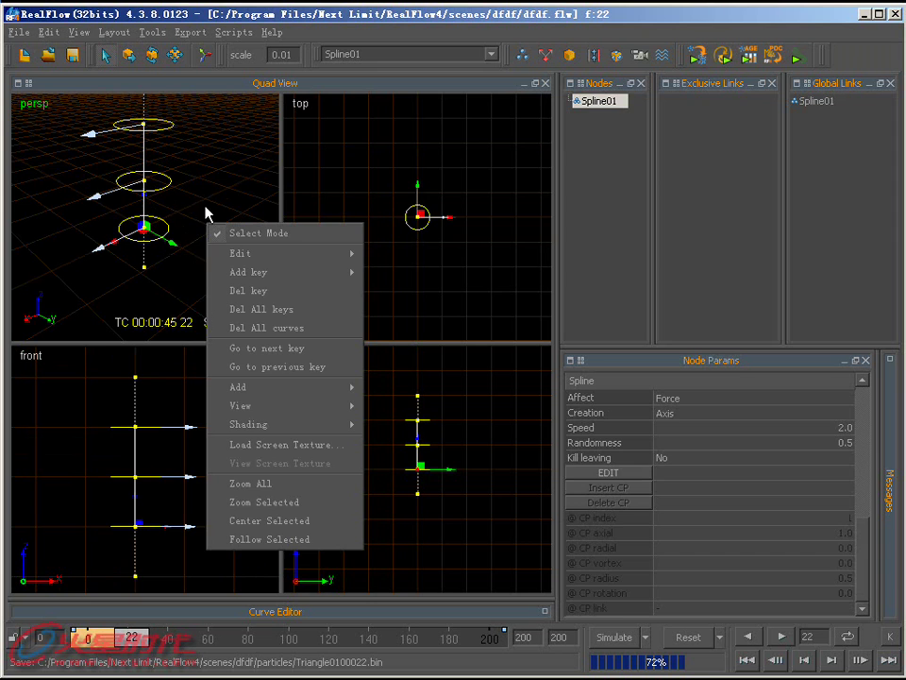
click(189, 310)
key(space)
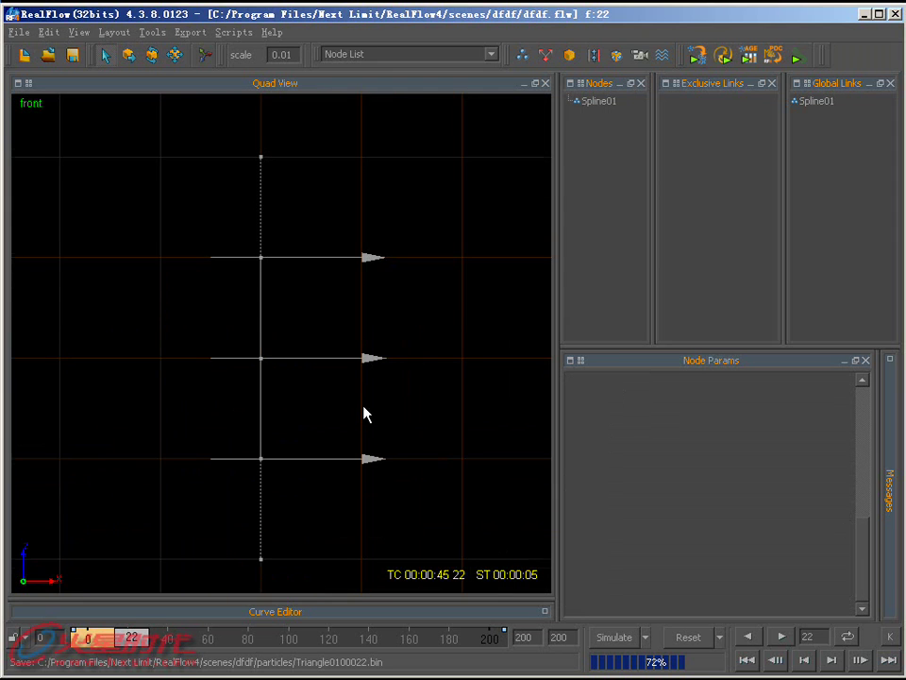
scroll(366, 414, up, 1)
click(264, 361)
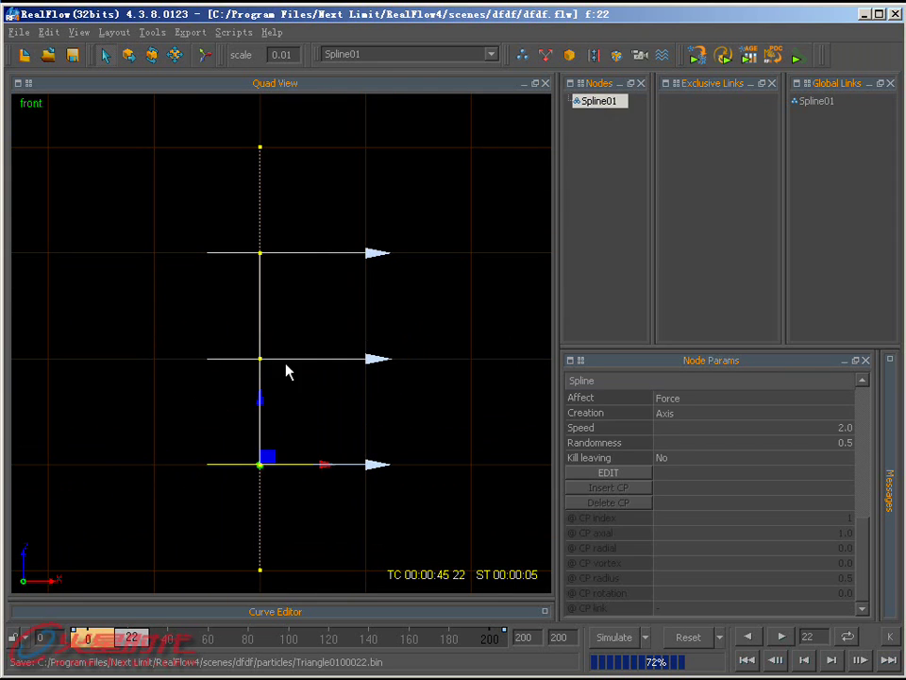
- Drag Spline01's bottom, upper and middle control points into a left-curving path, then reset to frame 0
click(626, 476)
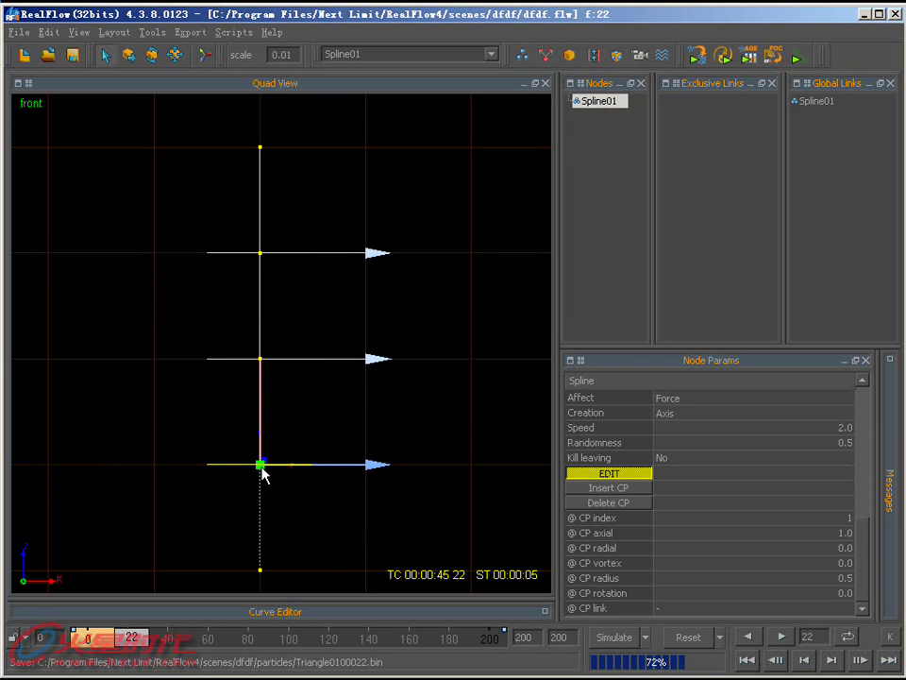
click(130, 56)
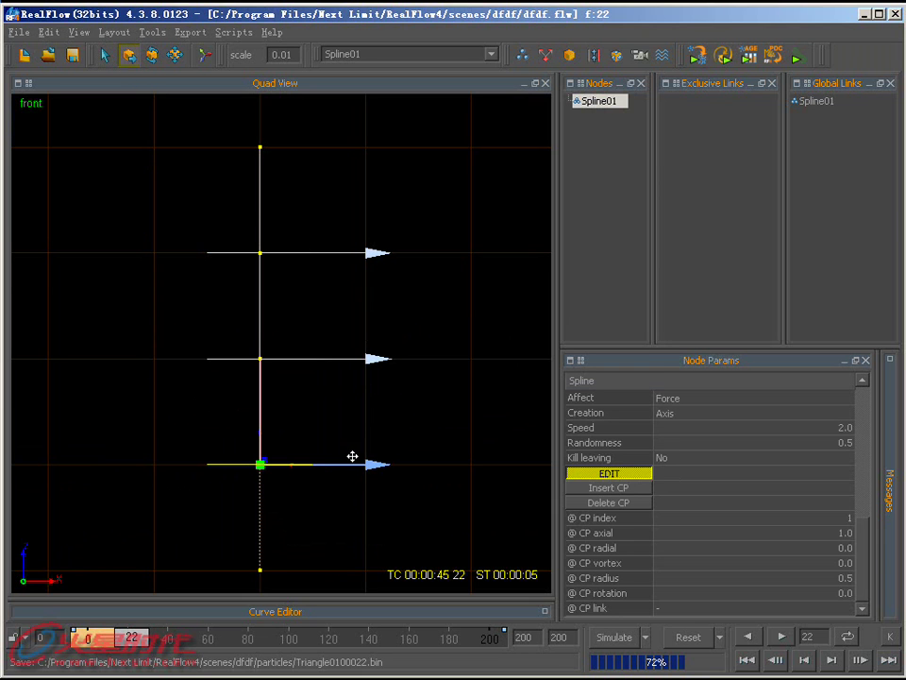
drag(295, 463, 332, 468)
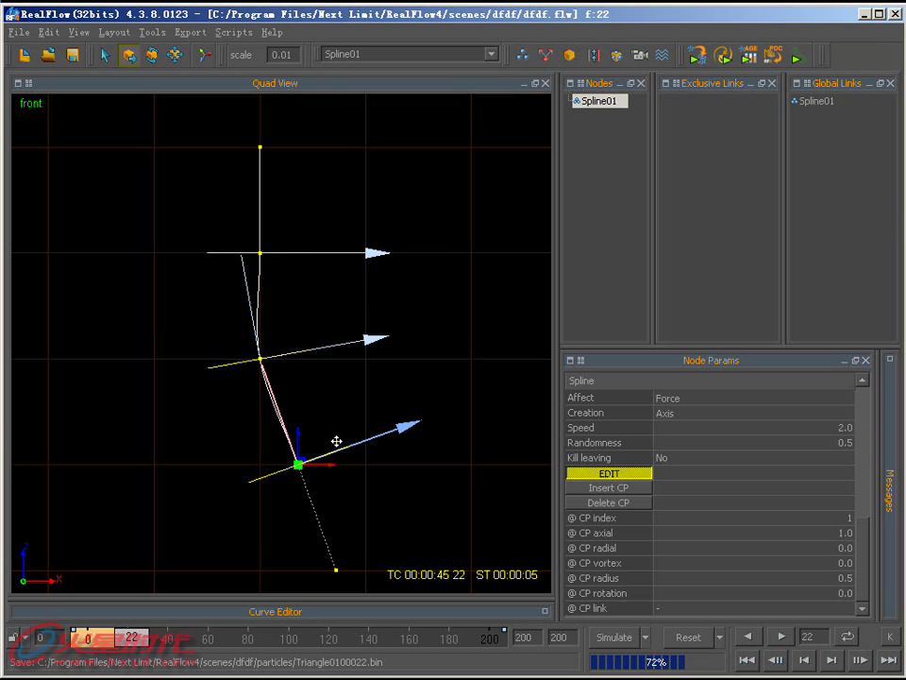
click(260, 253)
mouse_move(284, 254)
mouse_down()
mouse_move(229, 240)
mouse_move(175, 255)
mouse_up()
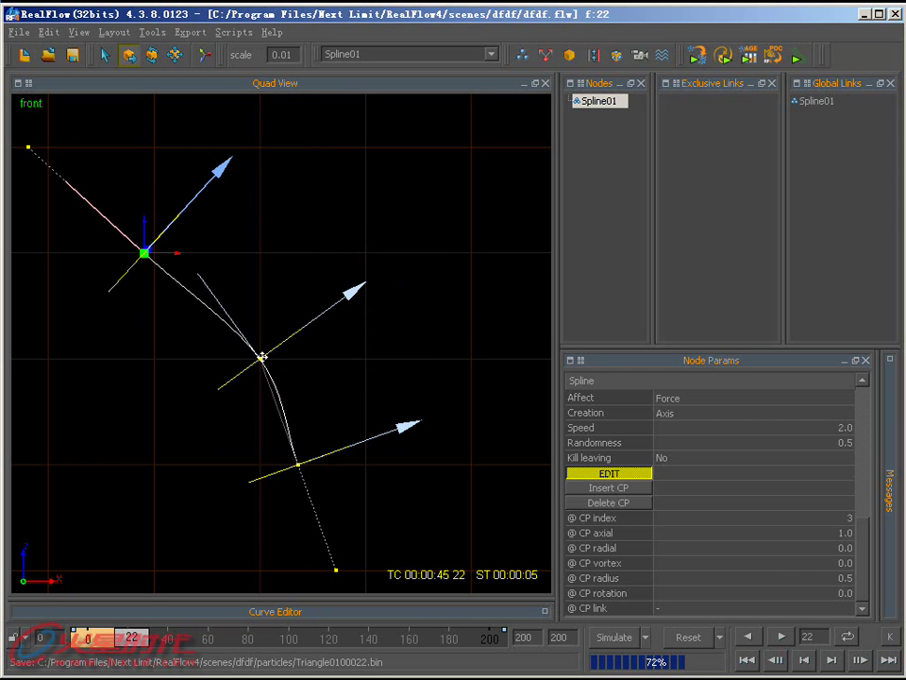
click(262, 359)
mouse_move(269, 367)
mouse_down()
mouse_move(299, 358)
mouse_move(285, 311)
mouse_up()
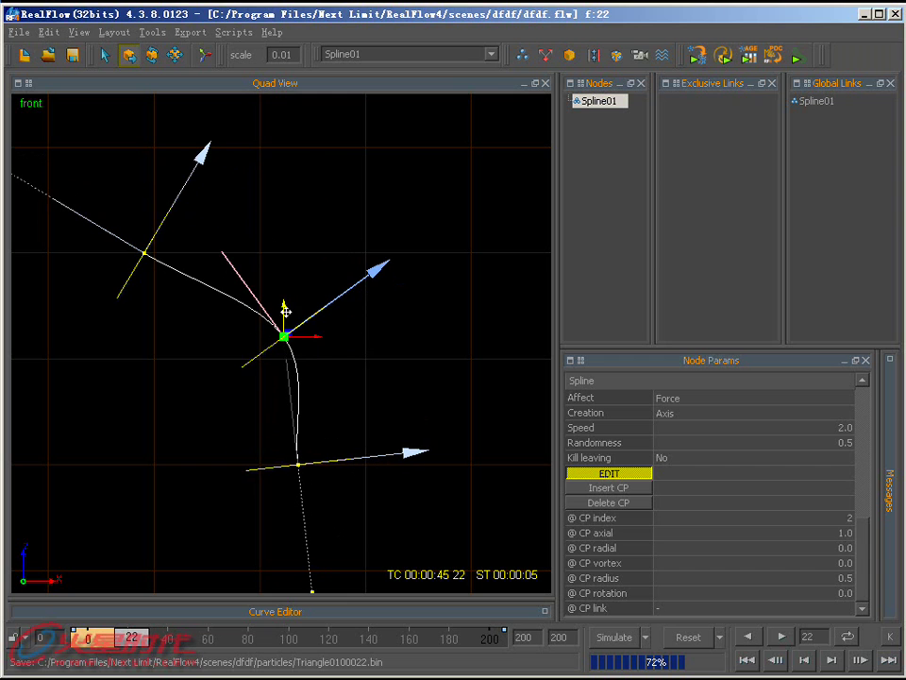
click(688, 636)
click(423, 358)
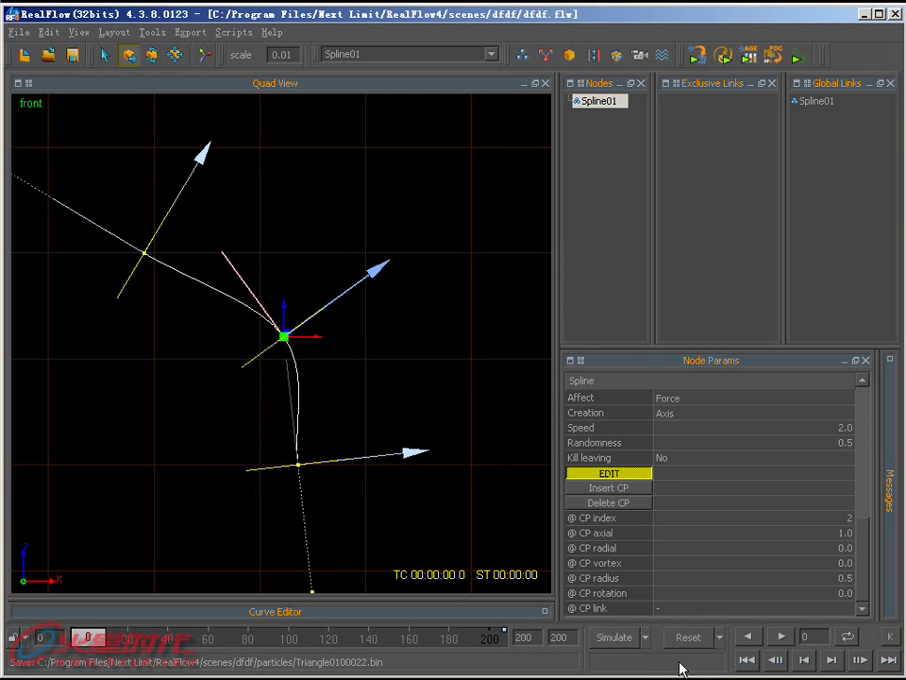
- Turn off spline editing and simulate Spline01 up to frame 19
click(634, 473)
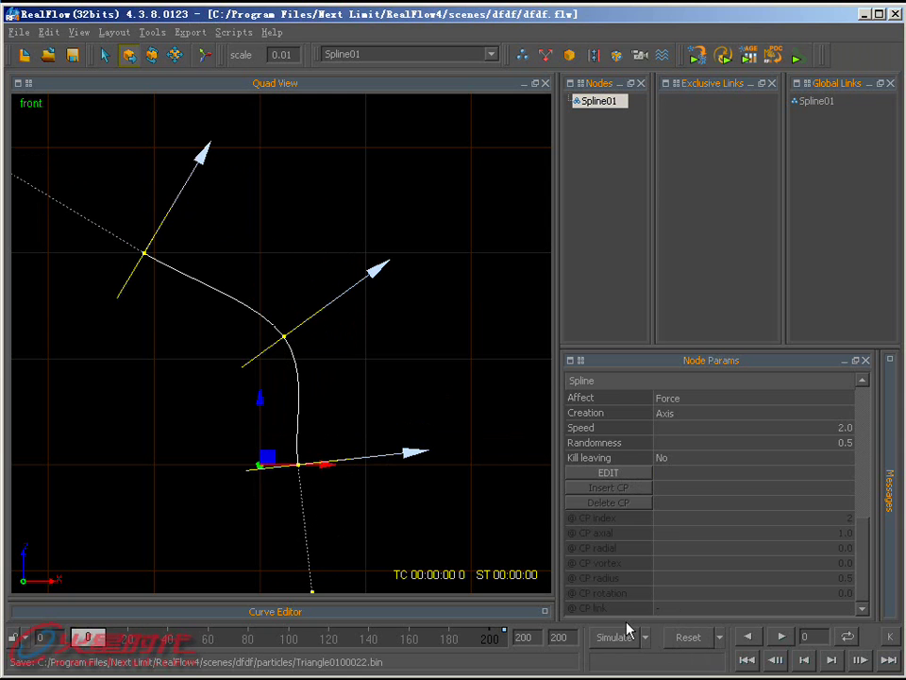
click(628, 630)
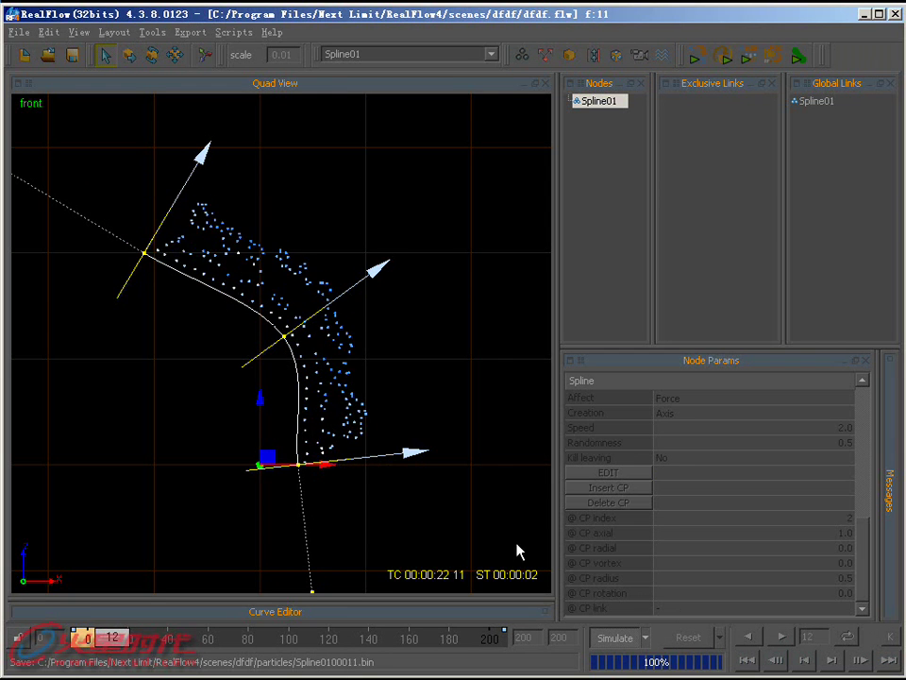
click(609, 639)
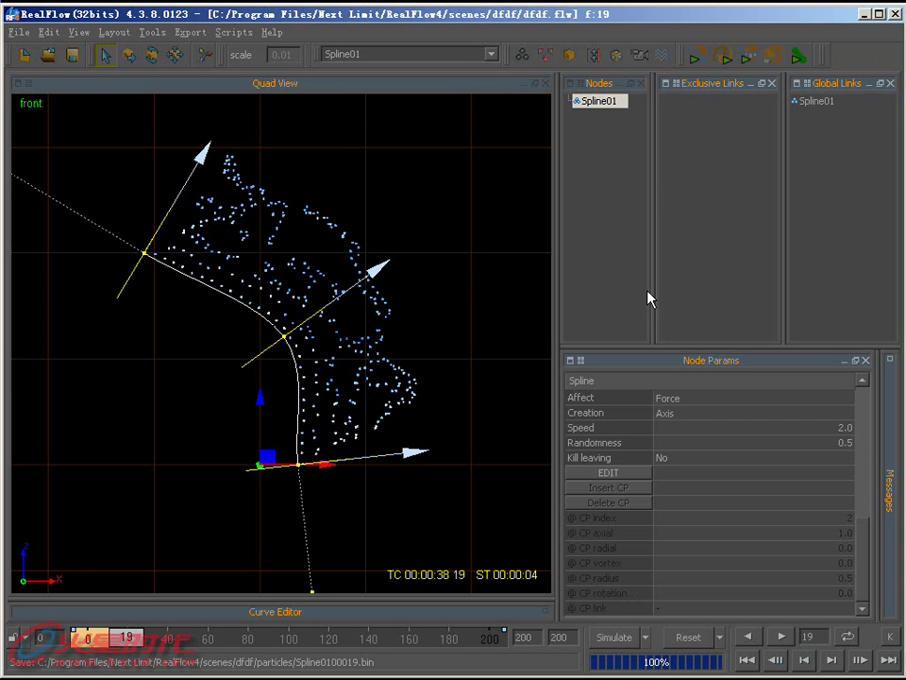
- Zoom in and out to inspect the particles streaming along the curved spline
click(521, 56)
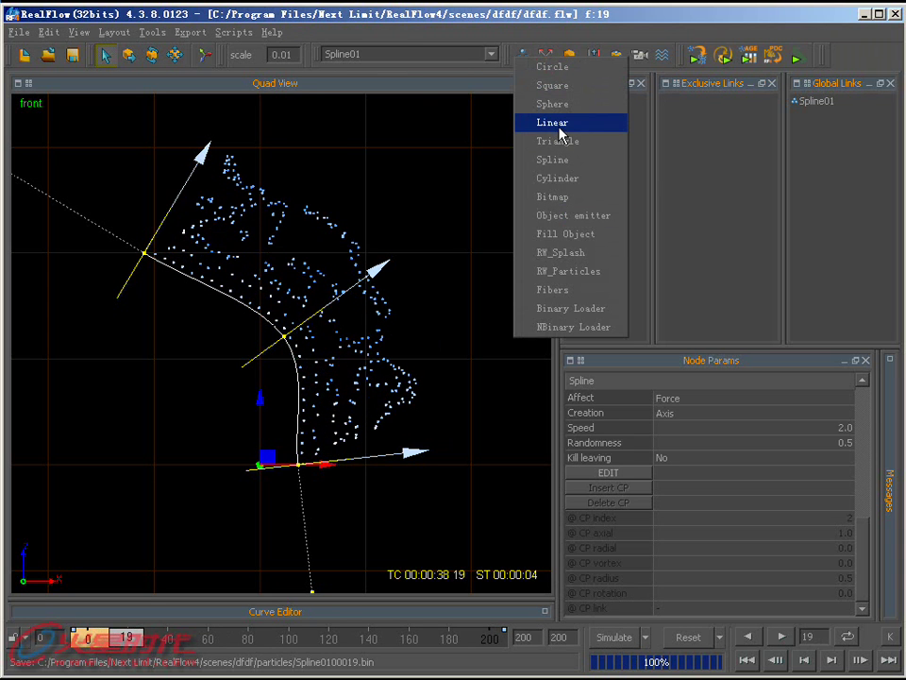
click(534, 24)
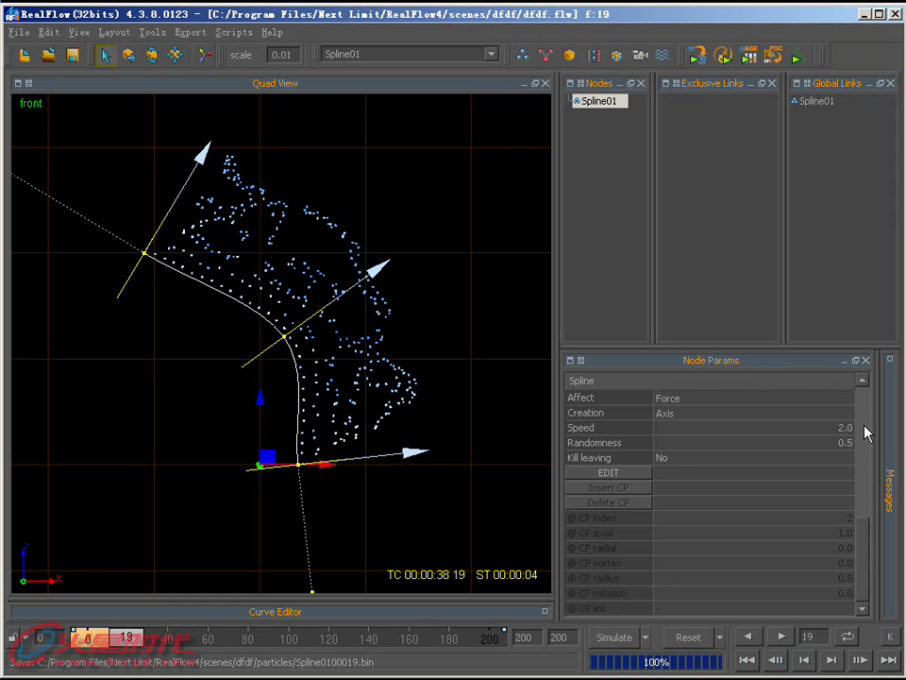
scroll(872, 481, up, 2)
scroll(866, 509, up, 2)
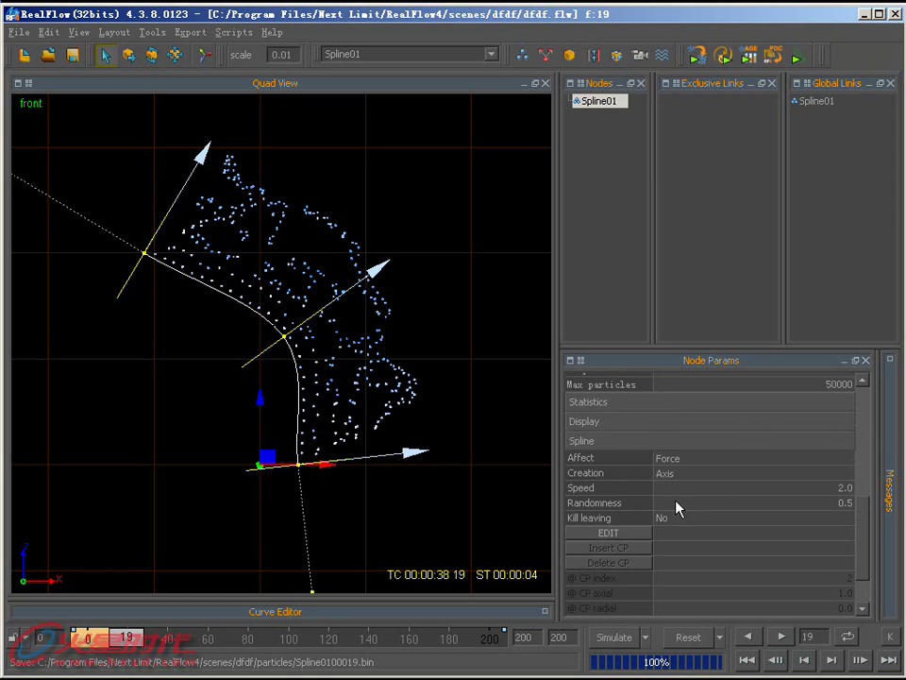
scroll(863, 535, down, 3)
scroll(849, 542, down, 1)
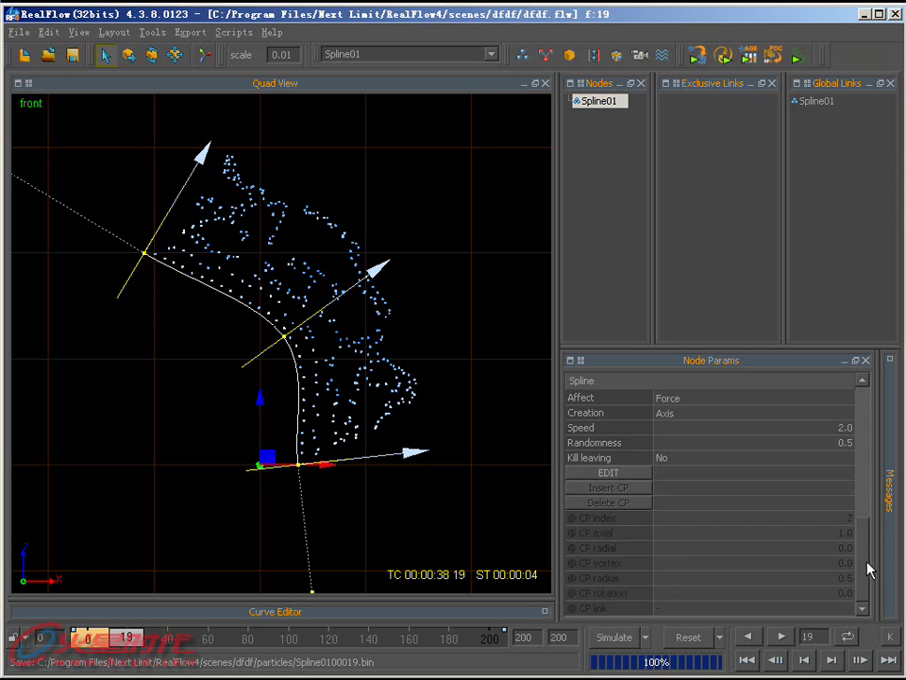
scroll(861, 566, up, 3)
mouse_move(870, 533)
mouse_down()
mouse_move(872, 441)
mouse_move(864, 428)
mouse_up()
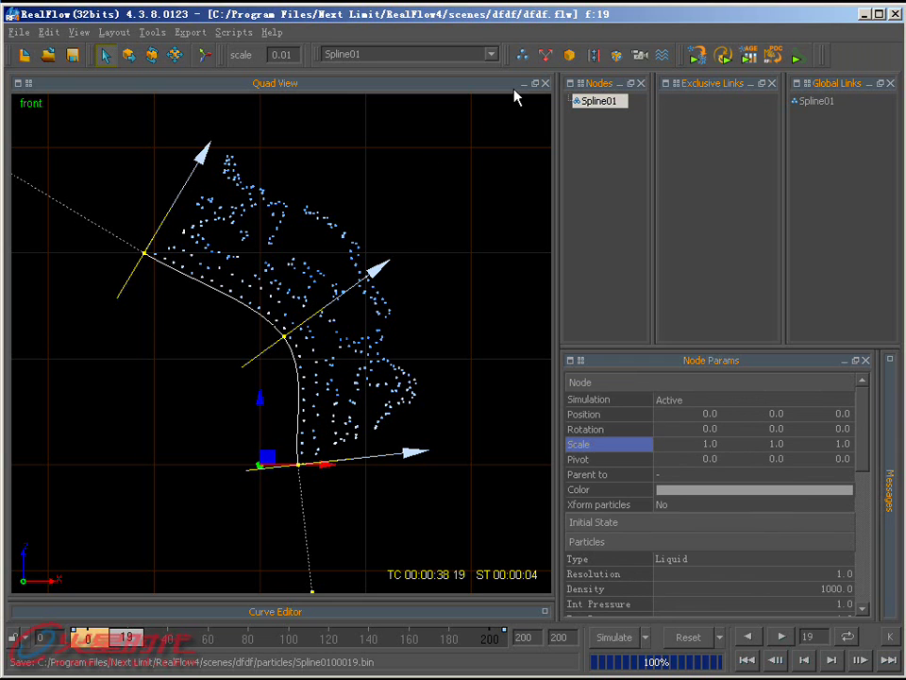
click(519, 59)
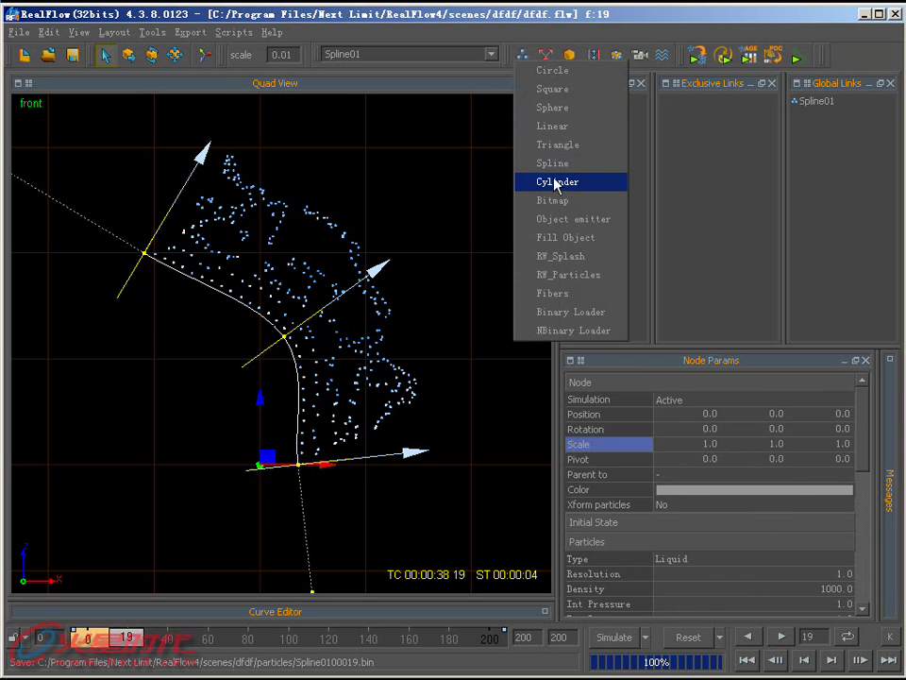